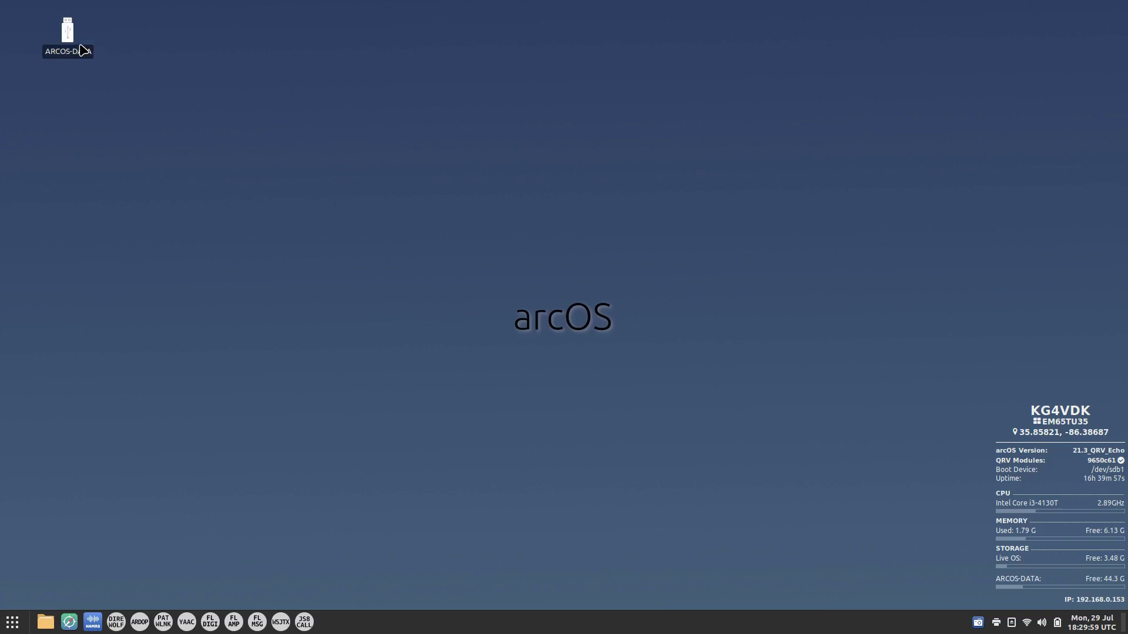
# On the ARCOS-DATA drive, open the arcos-linux-modules folder inside the call-sign folder of QRV
pyautogui.moveTo(304, 97); pyautogui.dragTo(547, 141)
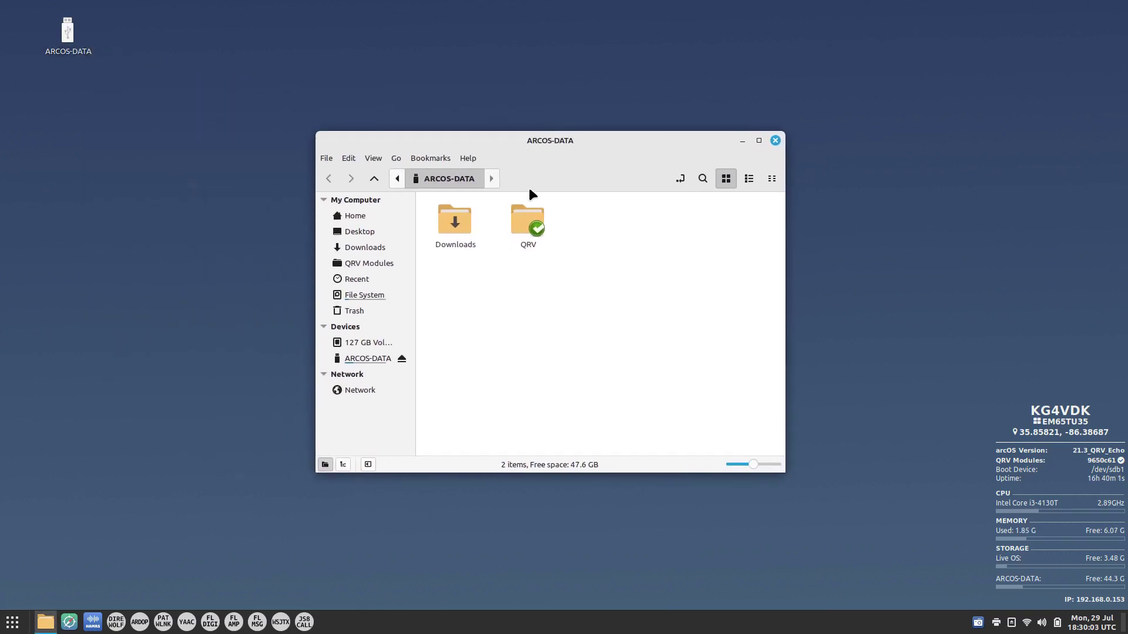
pyautogui.doubleClick(526, 234)
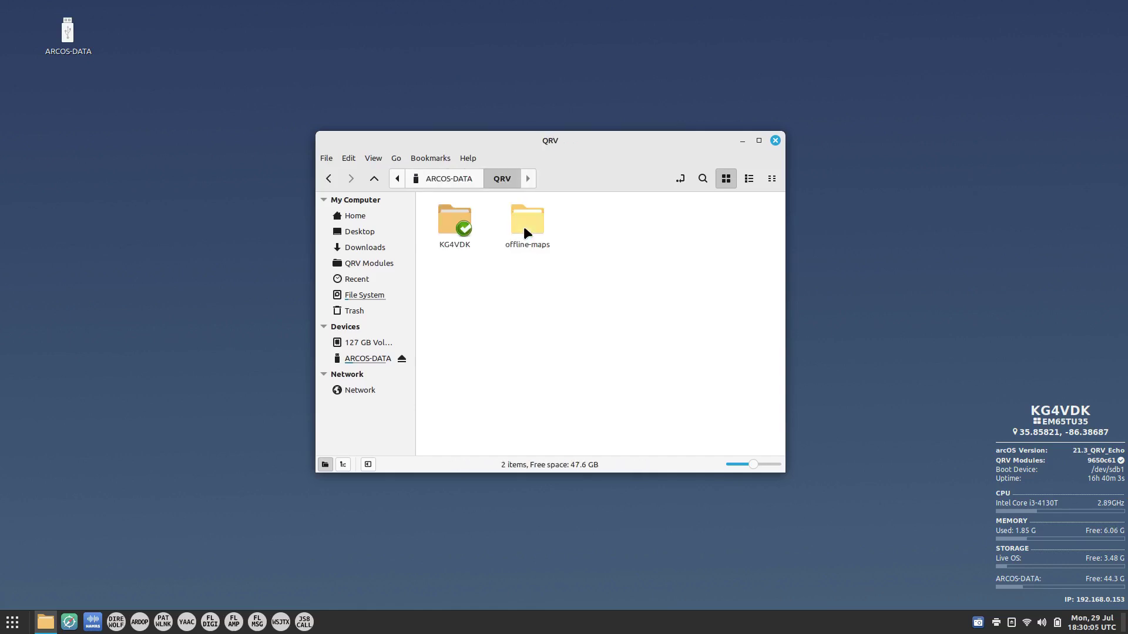
pyautogui.doubleClick(455, 219)
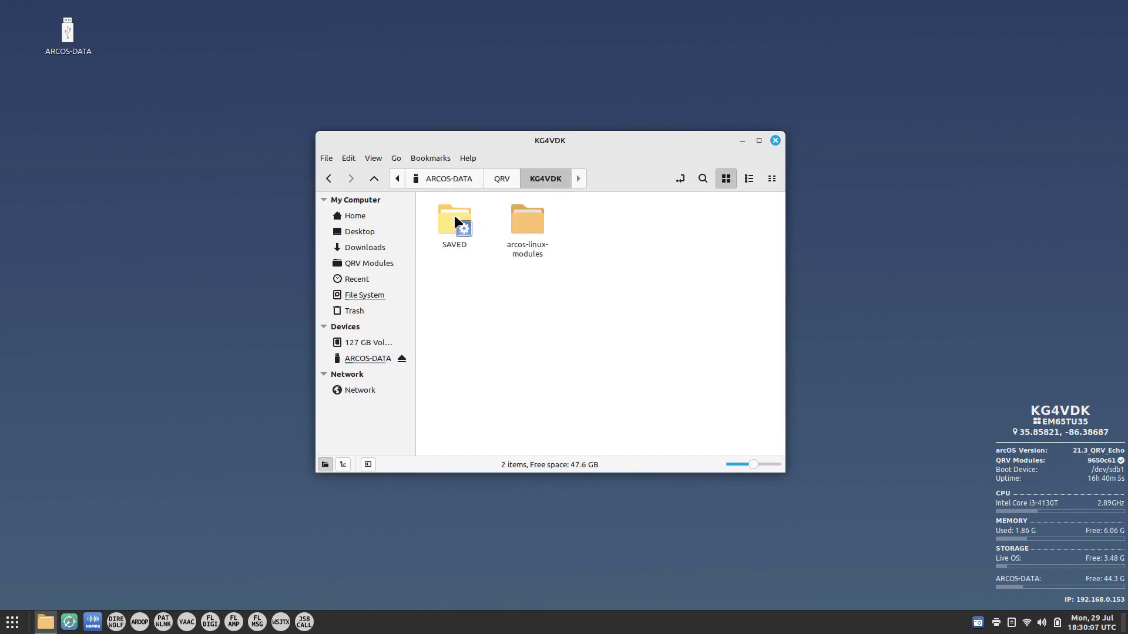
pyautogui.click(528, 219)
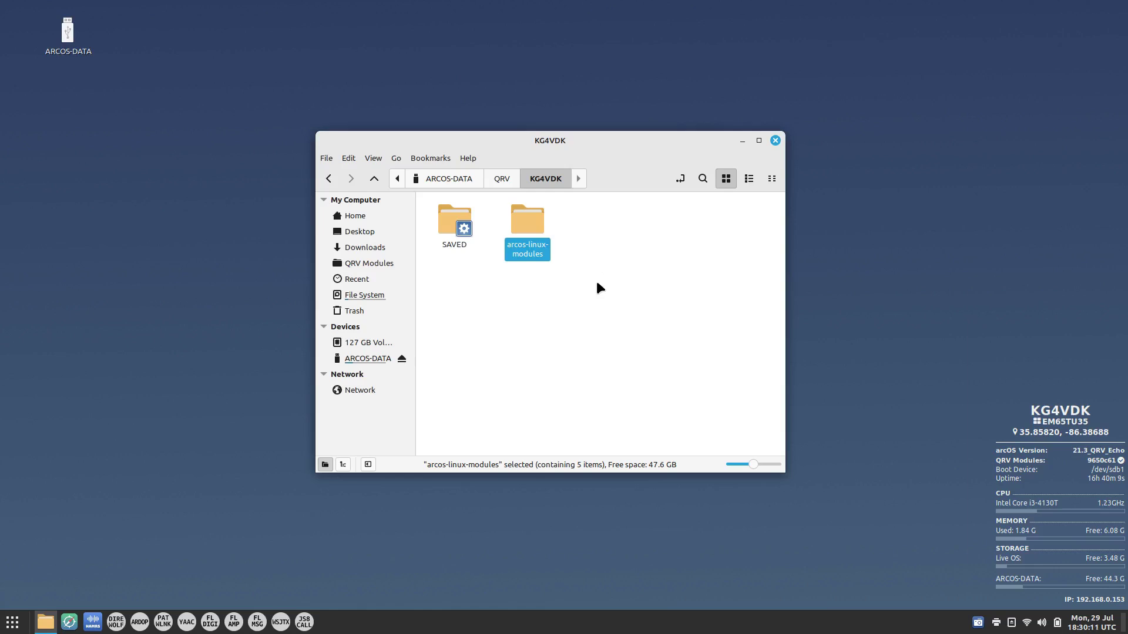
pyautogui.doubleClick(522, 227)
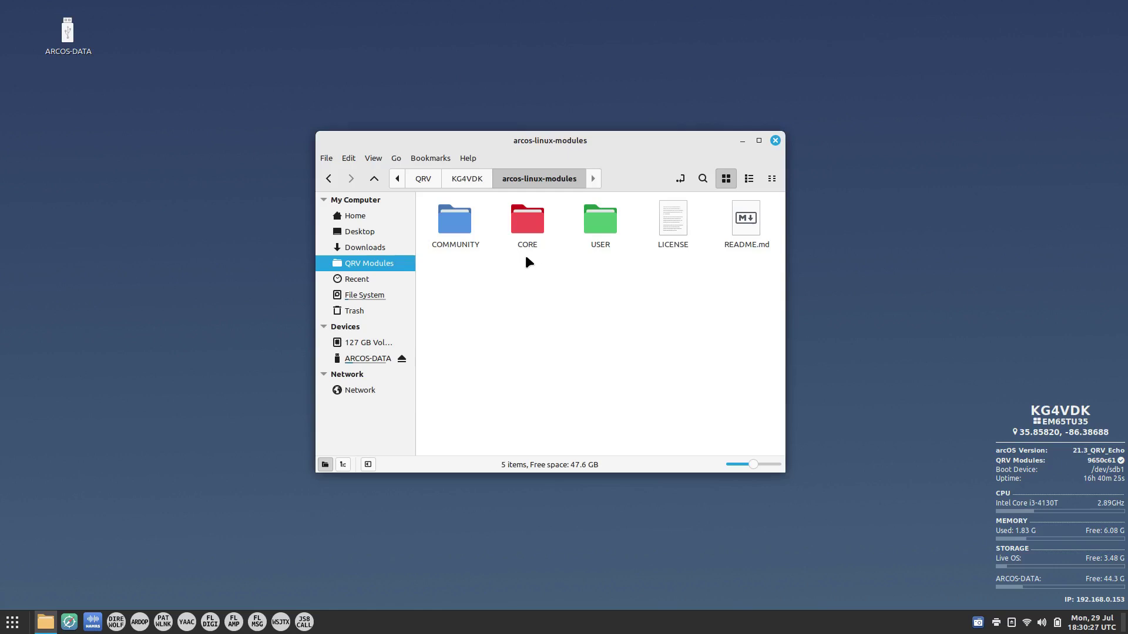
# Open the CORE folder and look through its module scripts, from 00_FIREFOX.sh through 50_PATCHES.sh
pyautogui.click(531, 203)
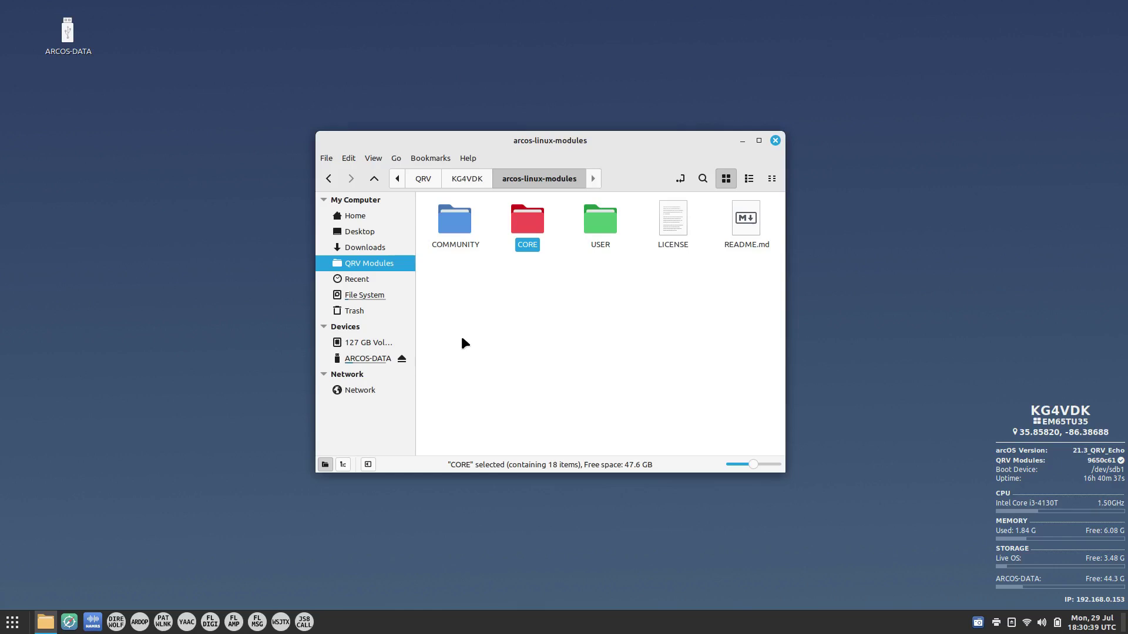
pyautogui.doubleClick(515, 232)
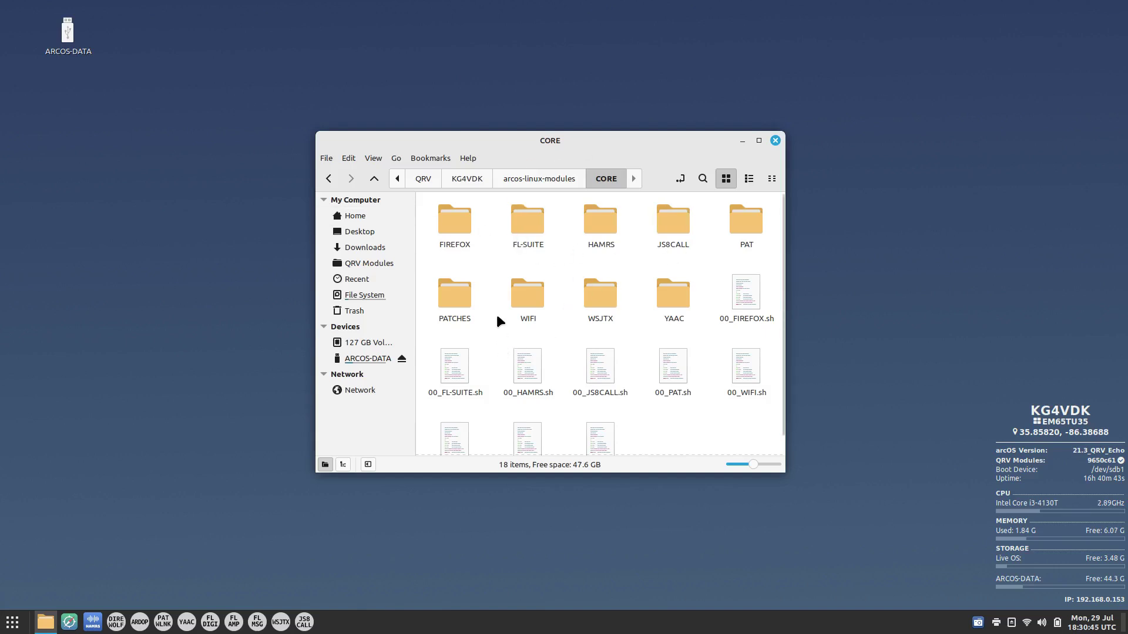
pyautogui.scroll(-1, 570, 373)
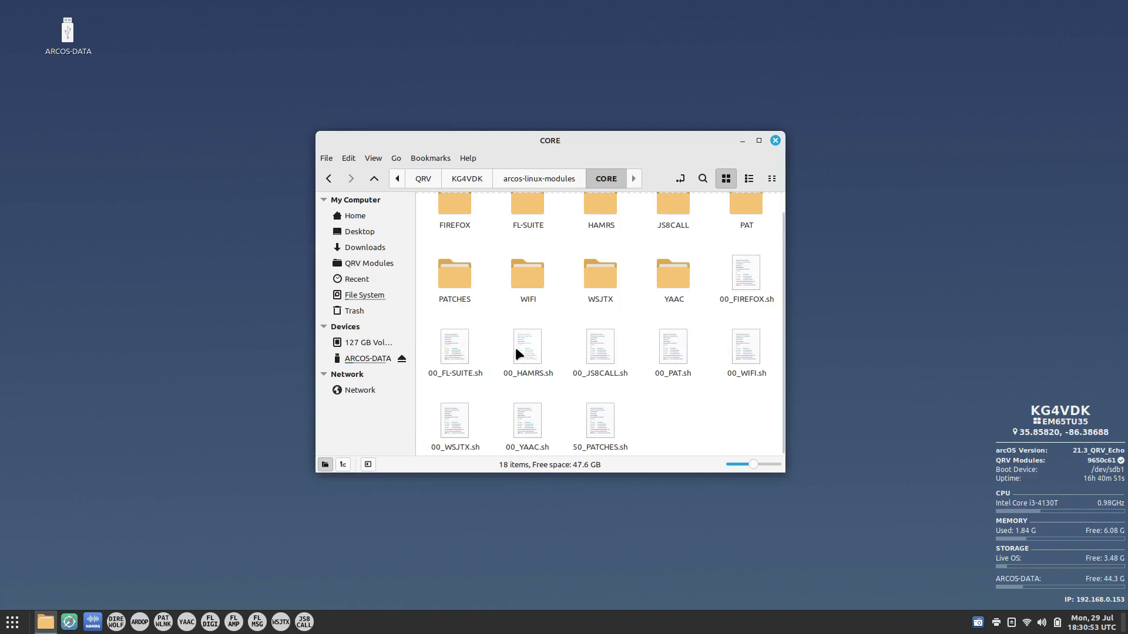
pyautogui.click(733, 280)
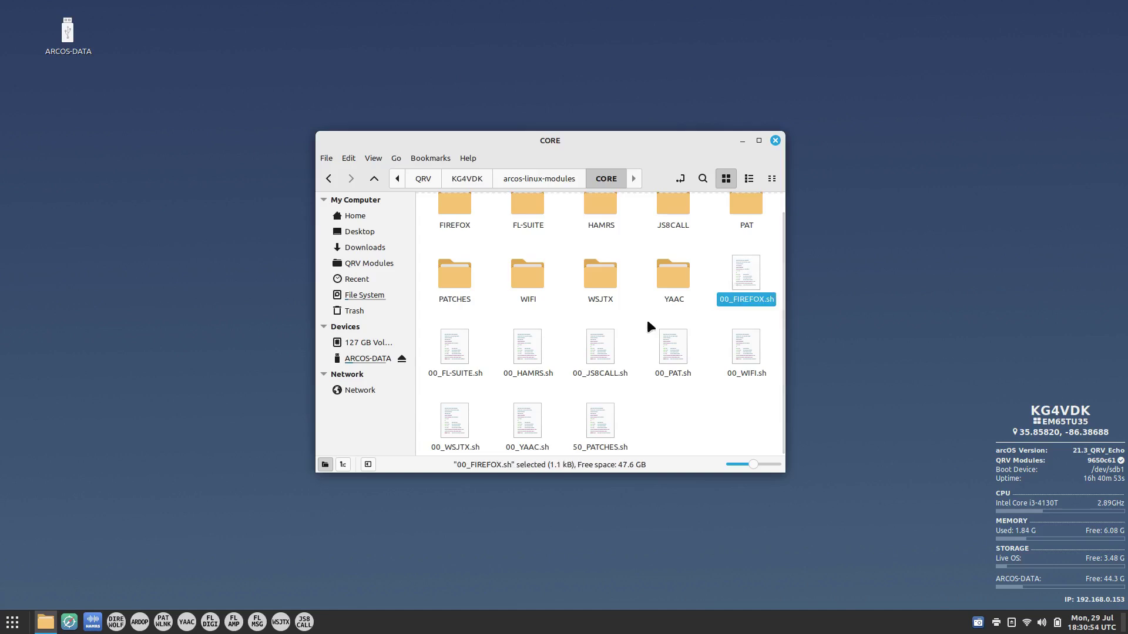
pyautogui.click(453, 362)
pyautogui.click(526, 361)
pyautogui.click(596, 354)
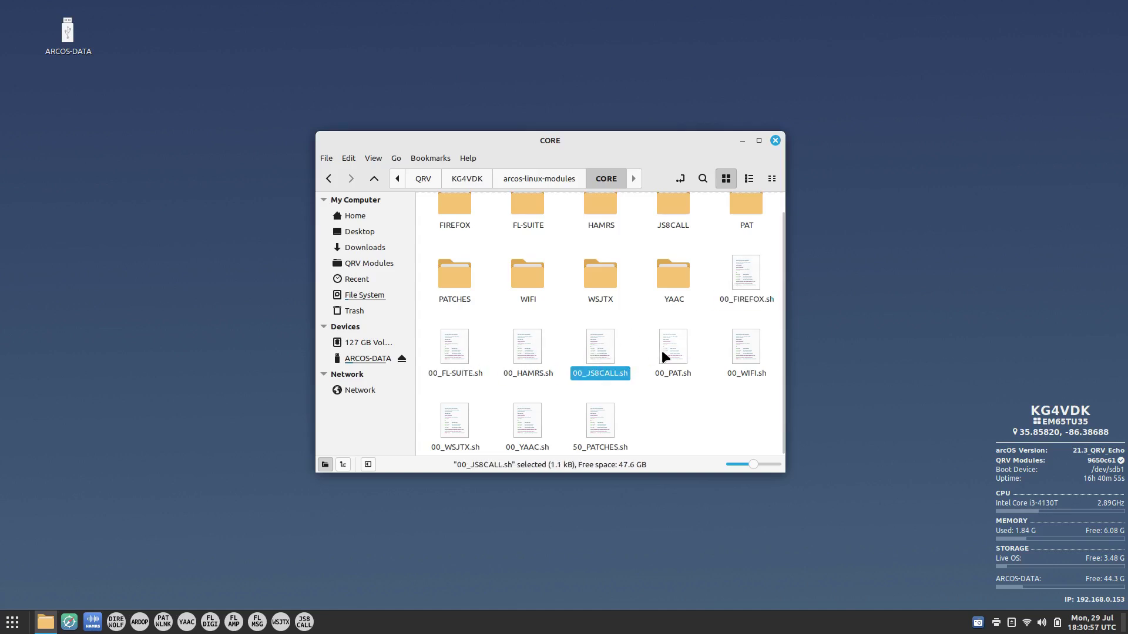
pyautogui.click(598, 422)
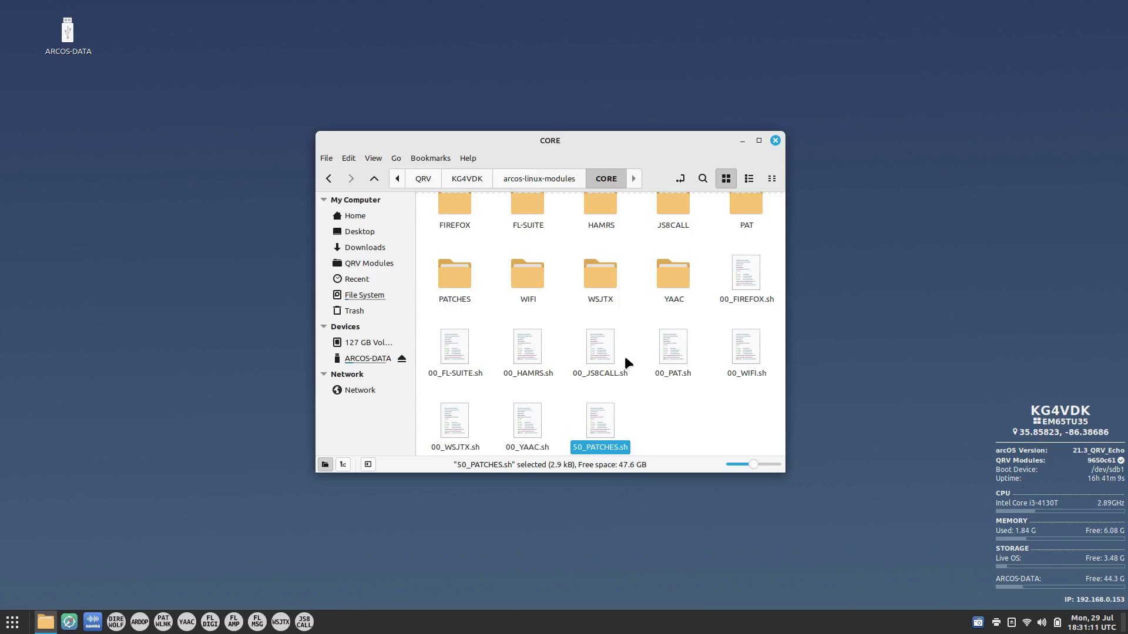
# Return to the arcos-linux-modules folder and point out the COMMUNITY and USER folders by selecting each
pyautogui.click(549, 179)
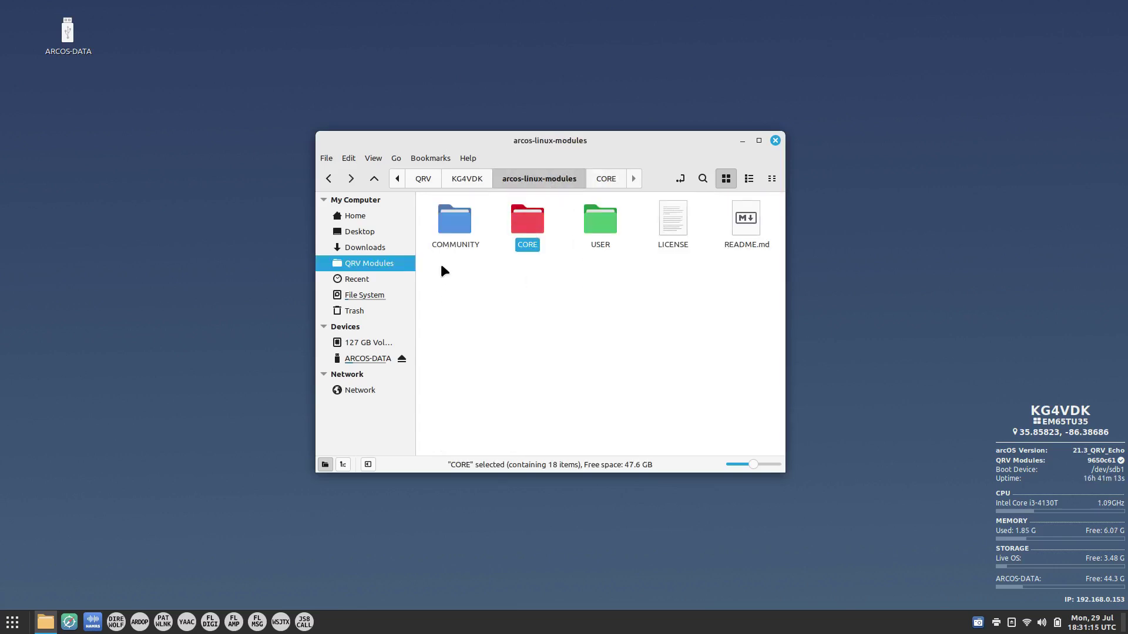
pyautogui.click(450, 223)
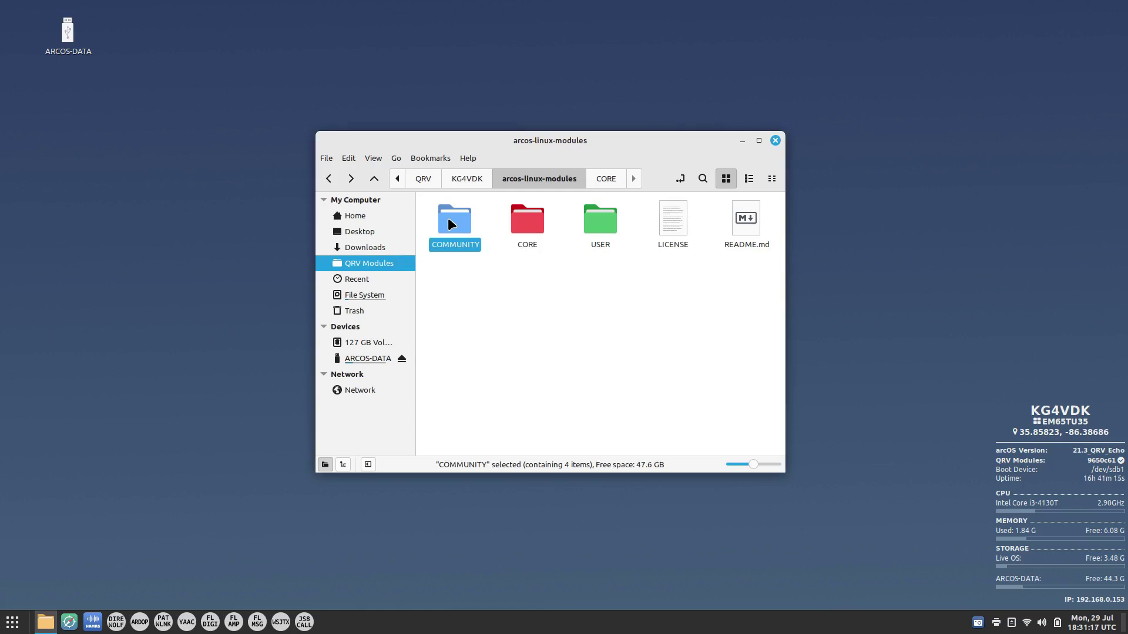
pyautogui.click(595, 231)
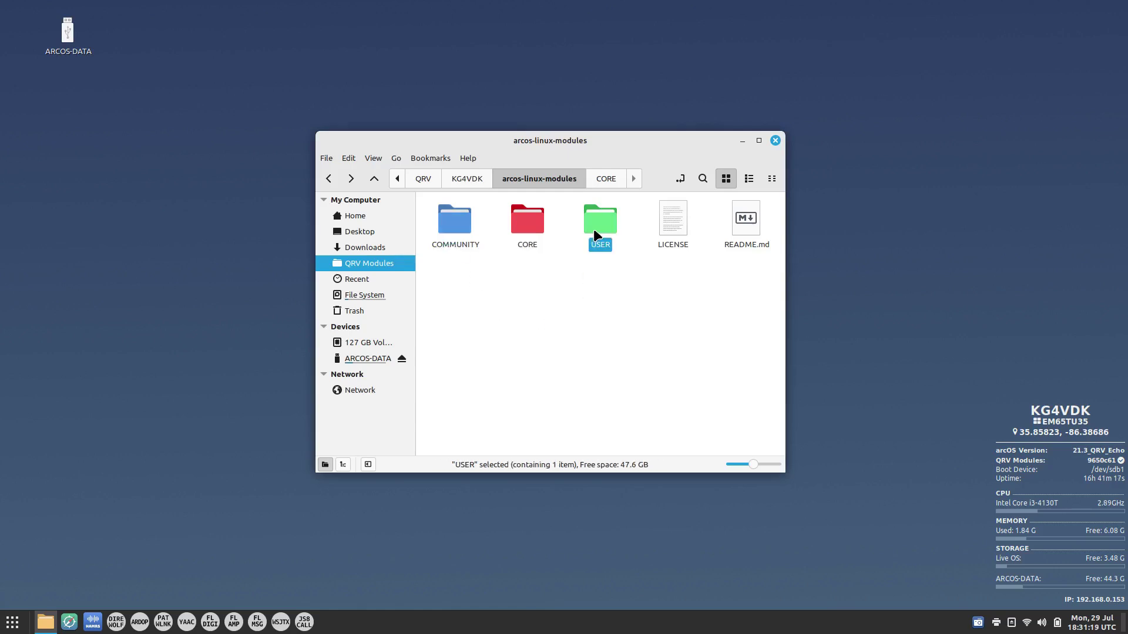
# Reopen the CORE folder and compare the numeric prefixes of the 00_ module scripts with 50_PATCHES.sh
pyautogui.doubleClick(528, 227)
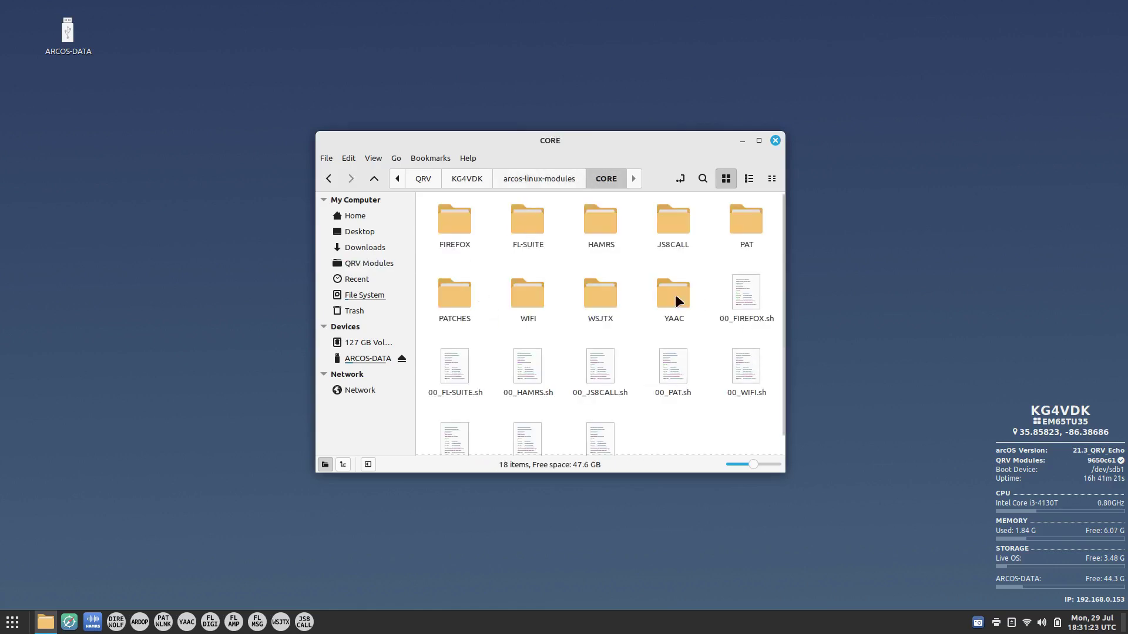
pyautogui.click(736, 293)
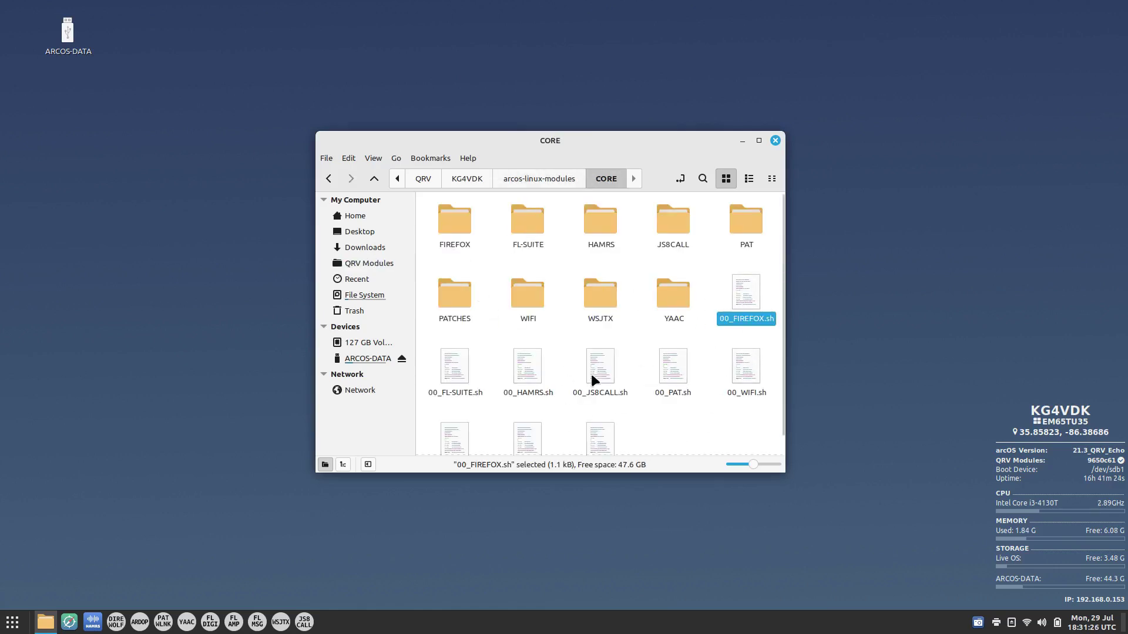
pyautogui.click(456, 381)
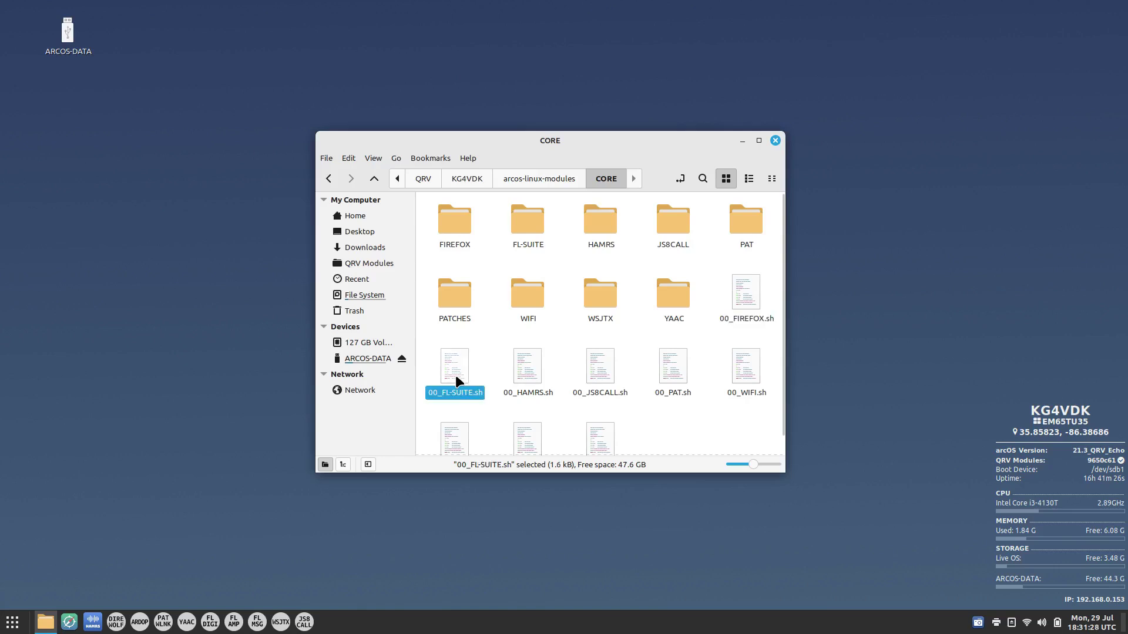
pyautogui.click(535, 375)
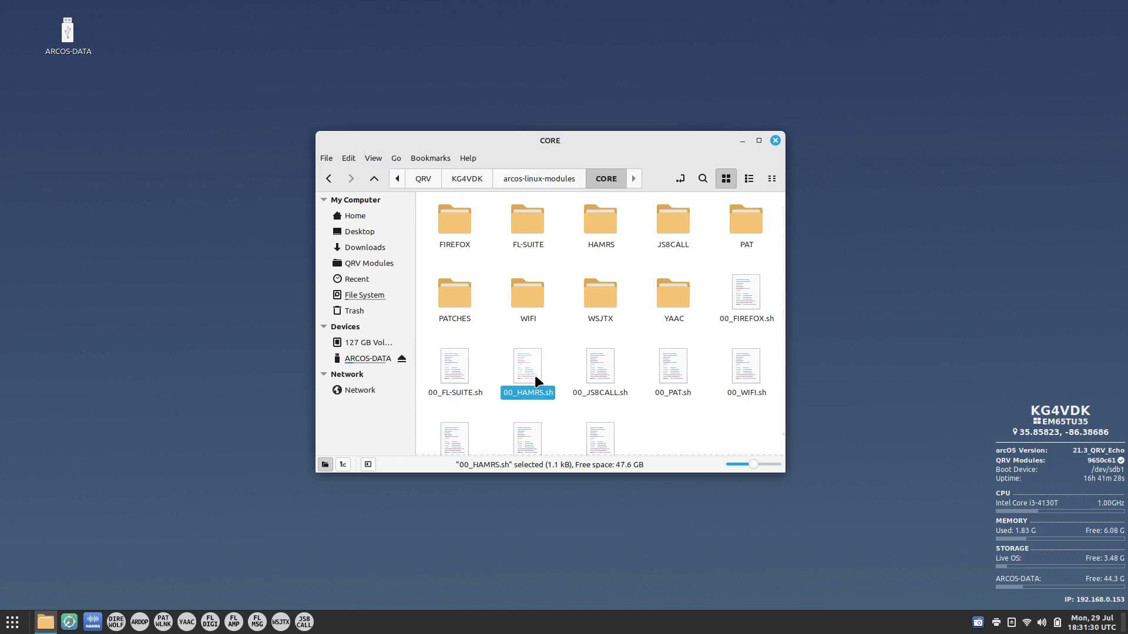
pyautogui.click(601, 375)
pyautogui.scroll(-1, 618, 403)
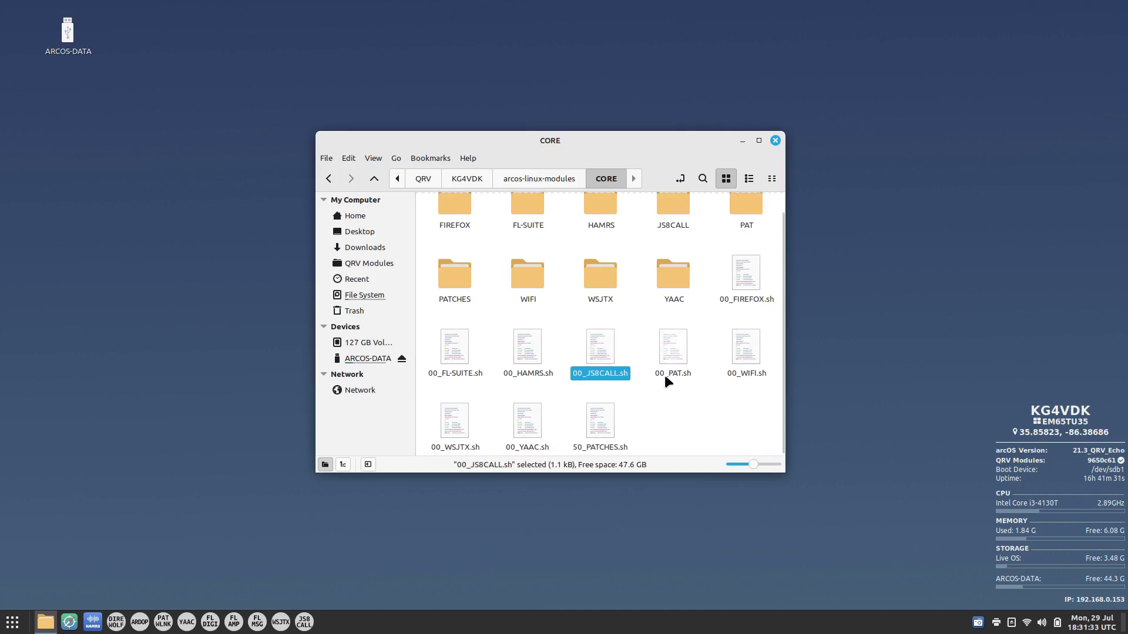
pyautogui.click(594, 434)
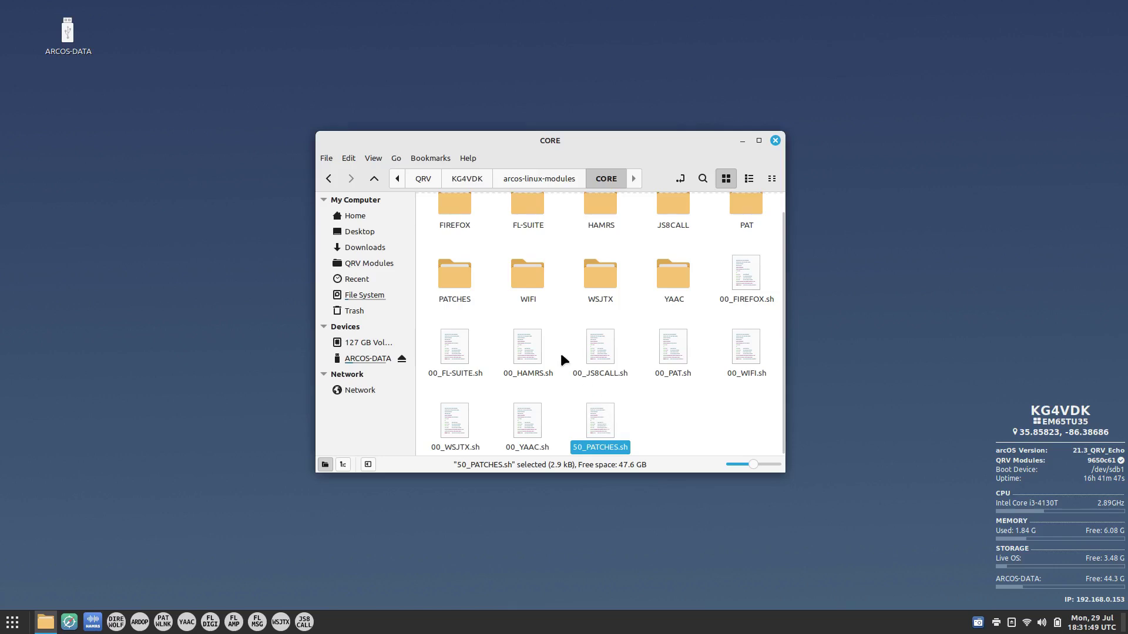
# Go back to arcos-linux-modules and open the TEMPLATE folder inside COMMUNITY
pyautogui.click(535, 177)
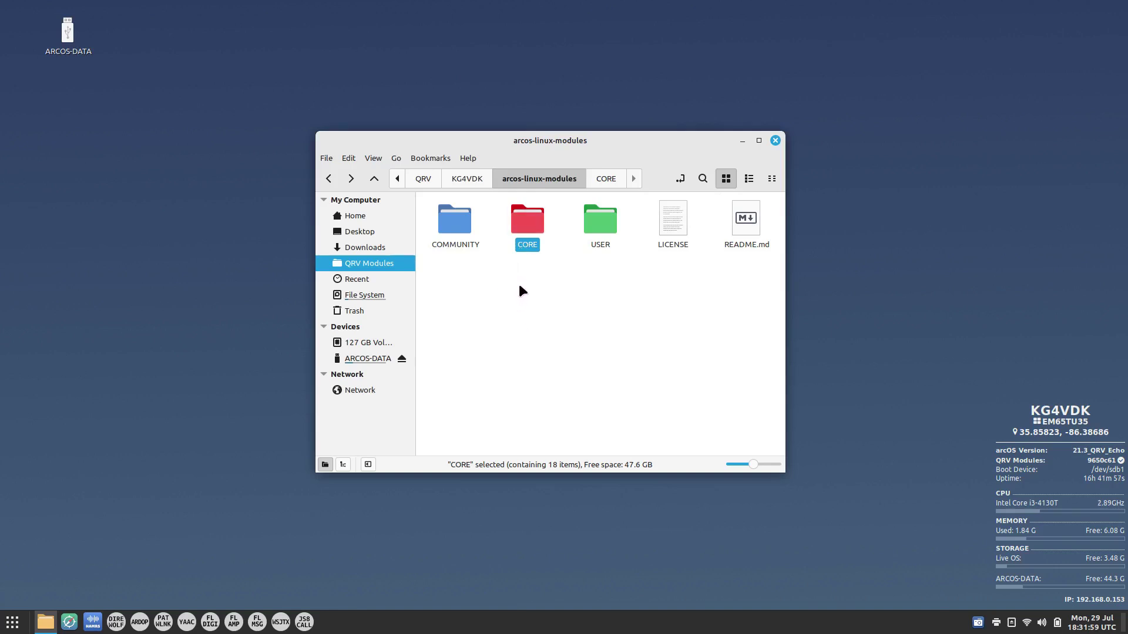
pyautogui.doubleClick(467, 225)
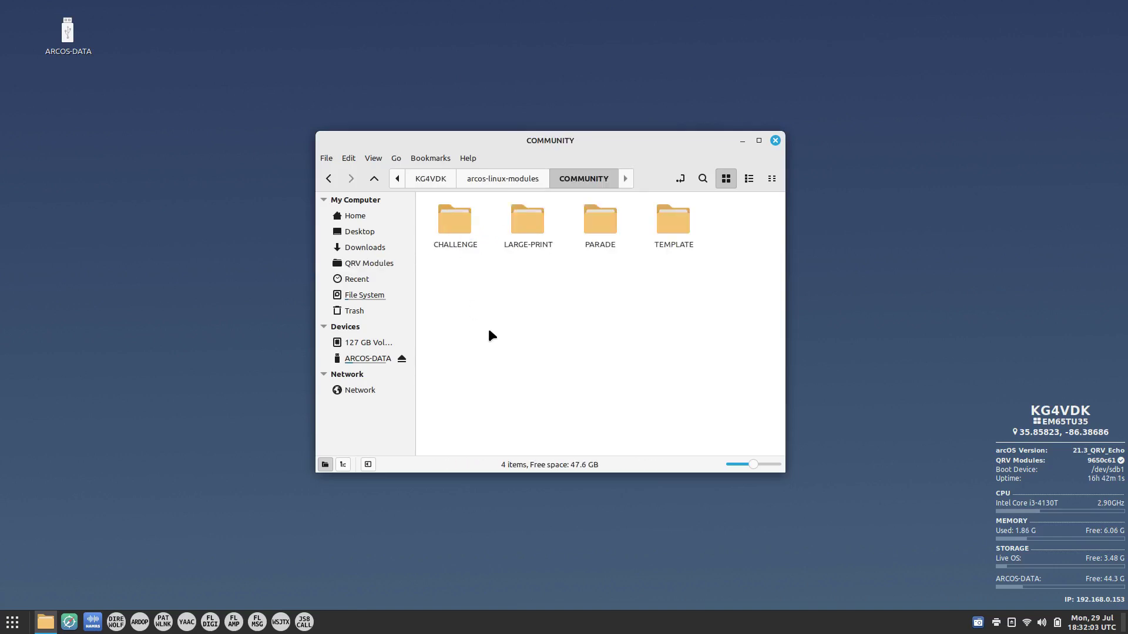
pyautogui.click(675, 229)
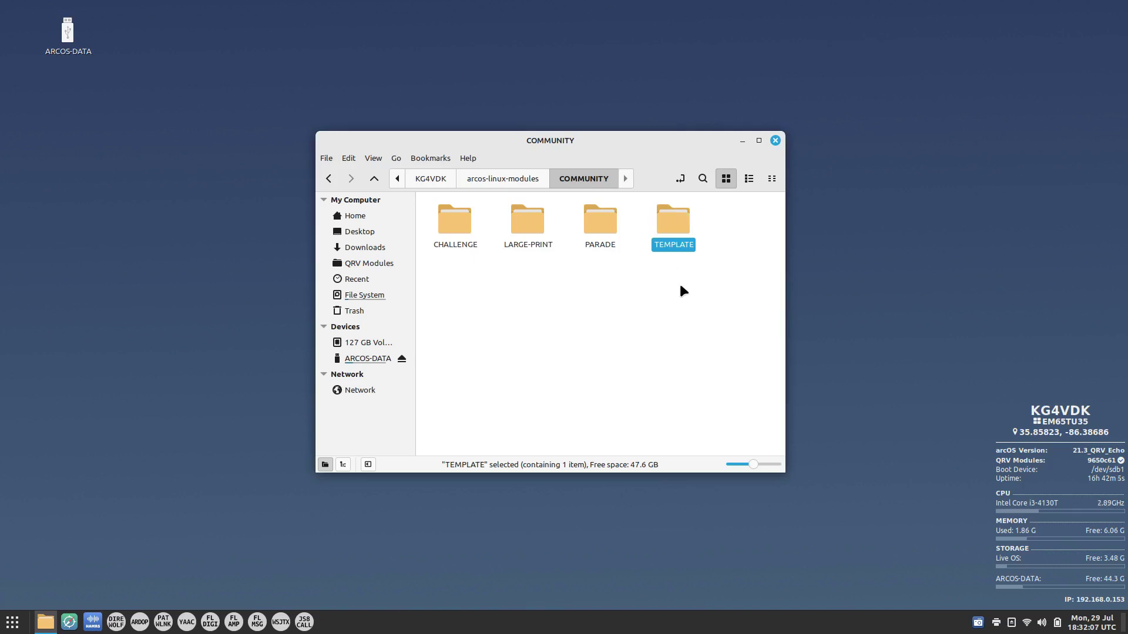
pyautogui.doubleClick(669, 229)
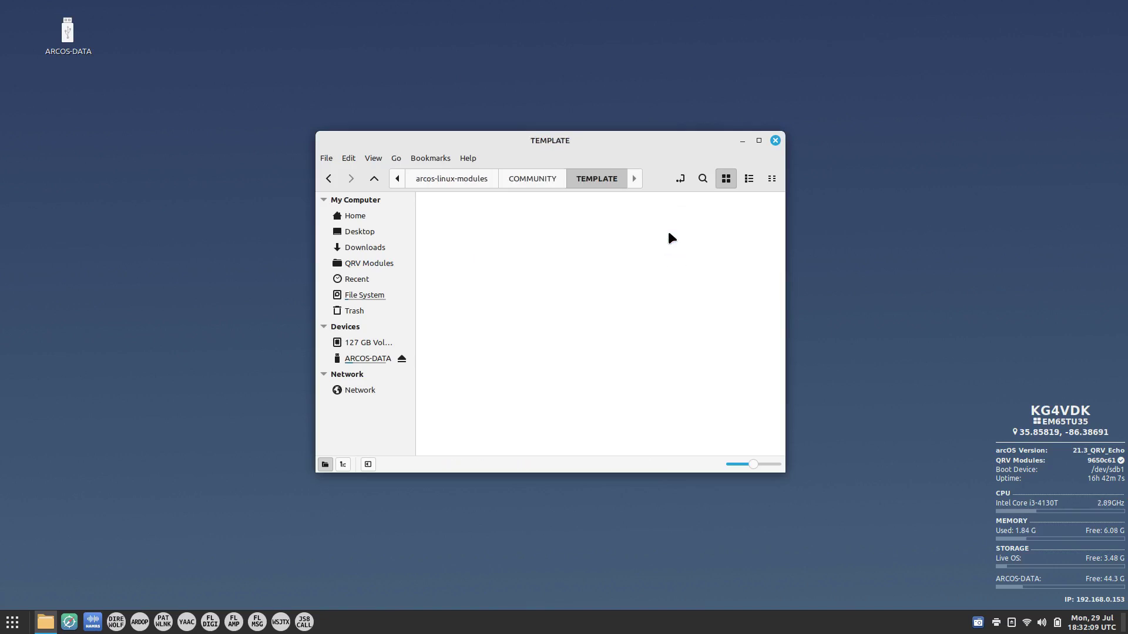
# Display the contents of 00_TEMPLATE.sh, and reposition and enlarge the editor window to fit the whole script
pyautogui.doubleClick(467, 229)
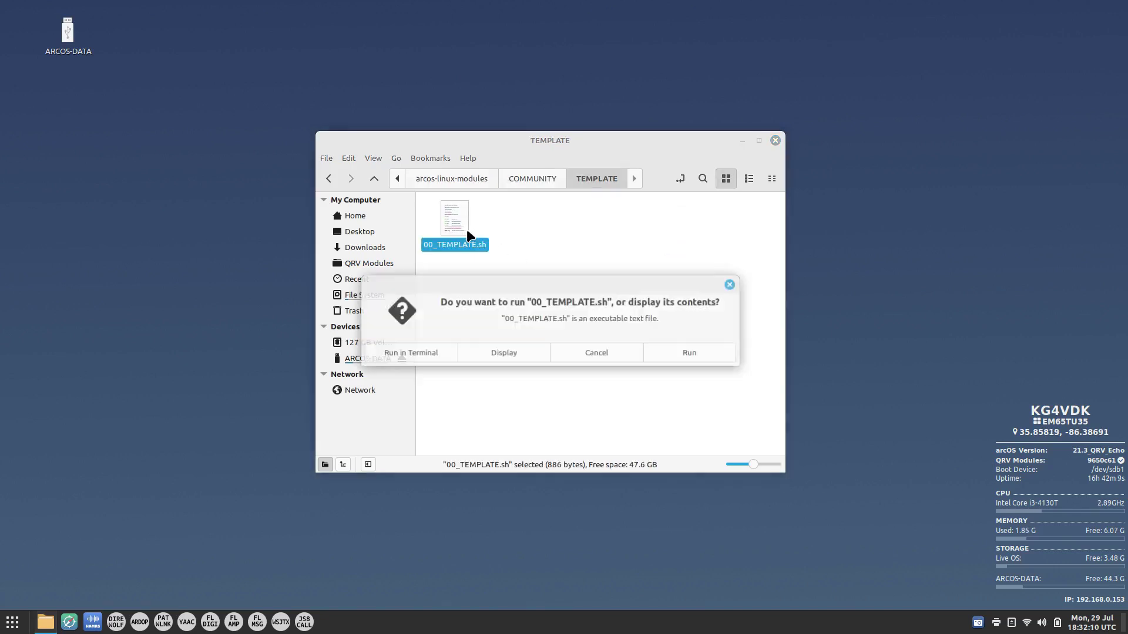
pyautogui.click(516, 347)
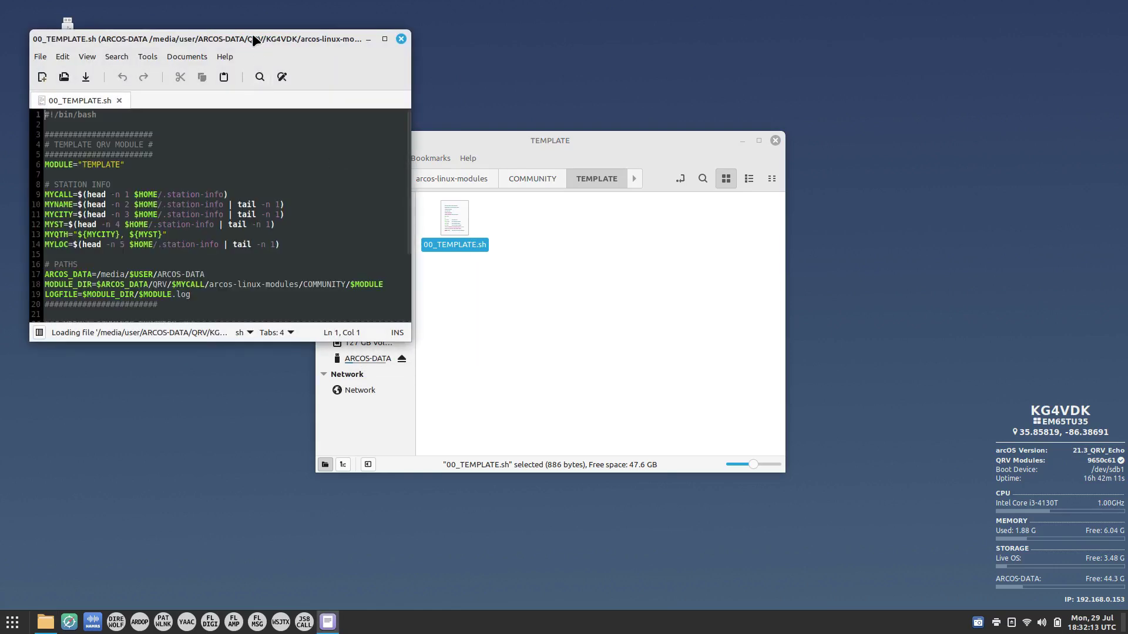
pyautogui.moveTo(270, 39); pyautogui.dragTo(566, 73)
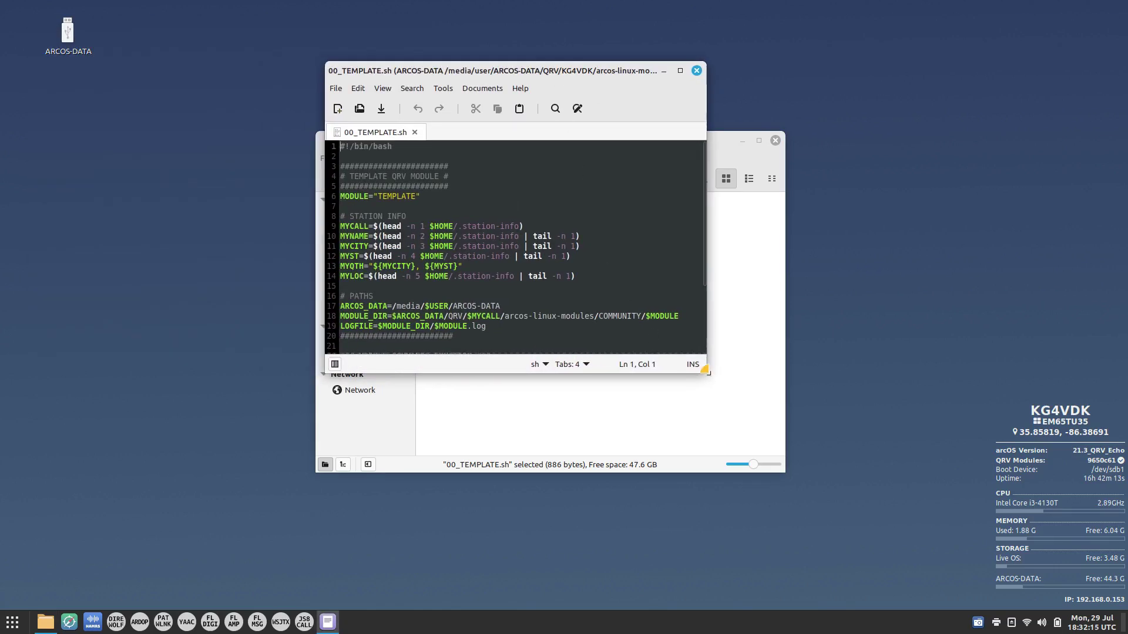
pyautogui.moveTo(703, 368); pyautogui.dragTo(857, 543)
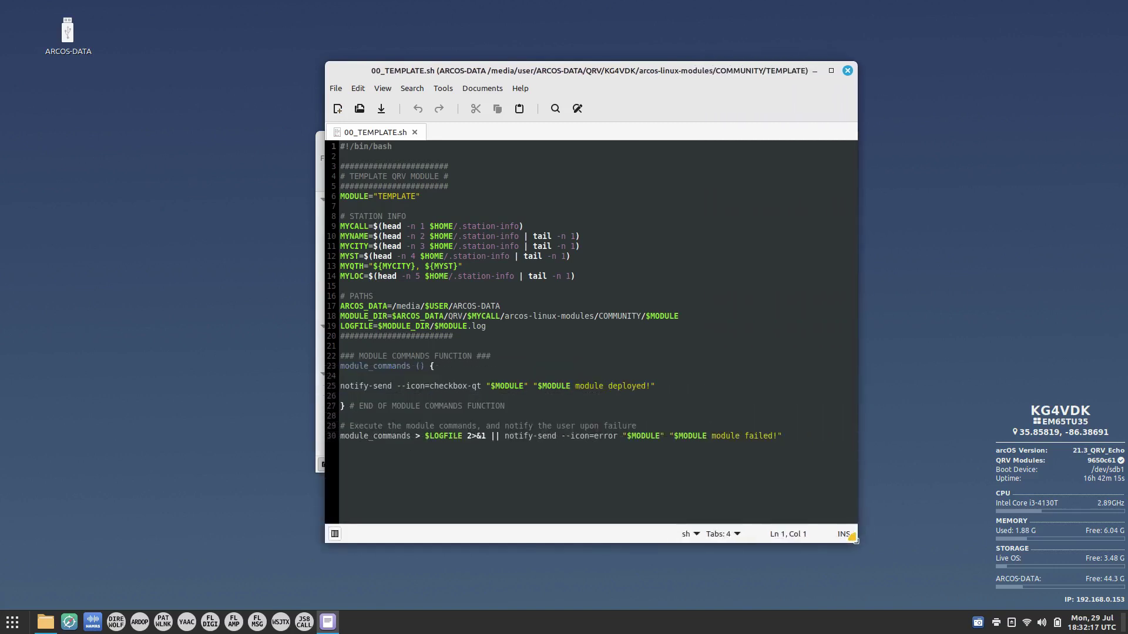
# Examine the template script's variable definitions, its MODULE name value and the notify-send line in the module commands function by highlighting them
pyautogui.moveTo(342, 196); pyautogui.dragTo(596, 347)
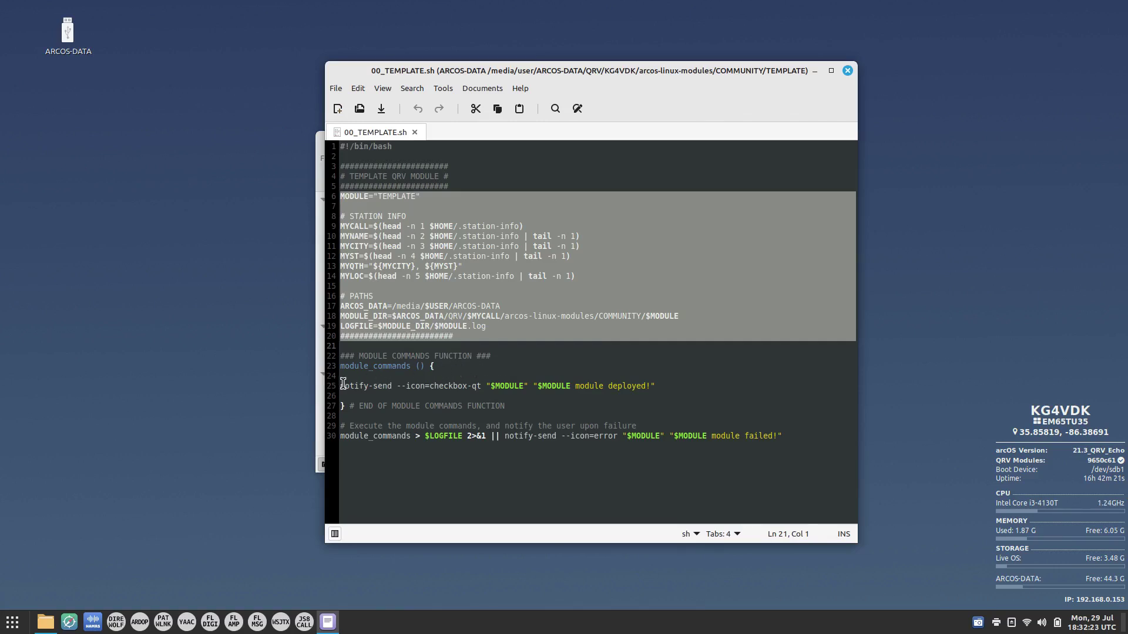
pyautogui.moveTo(343, 386); pyautogui.dragTo(661, 386)
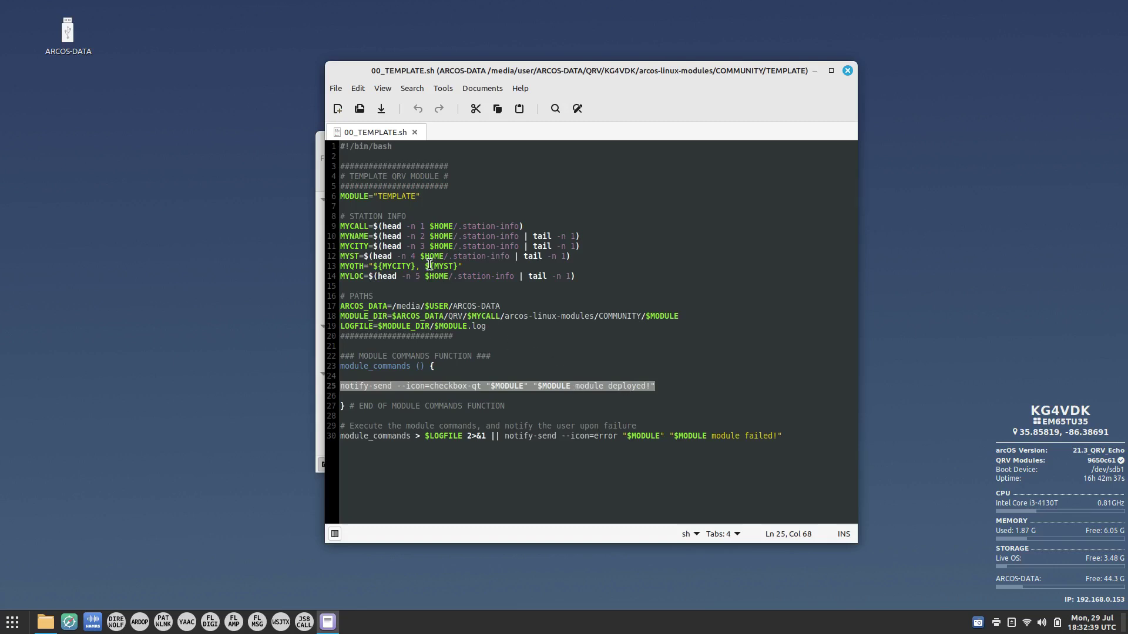
pyautogui.moveTo(378, 196); pyautogui.dragTo(415, 196)
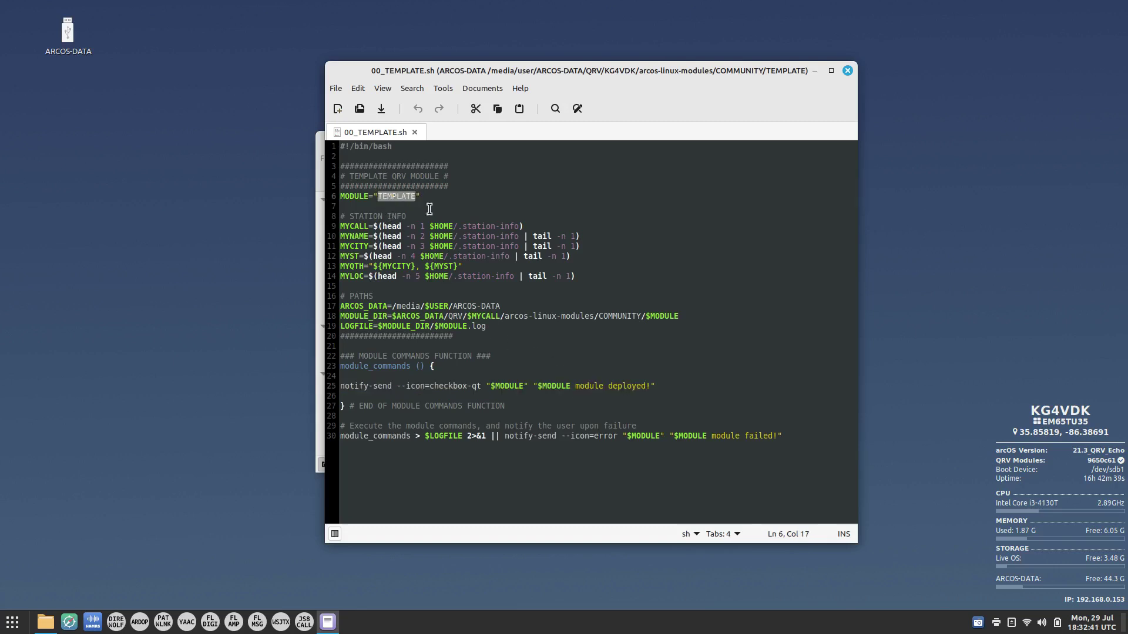
pyautogui.moveTo(340, 386); pyautogui.dragTo(687, 388)
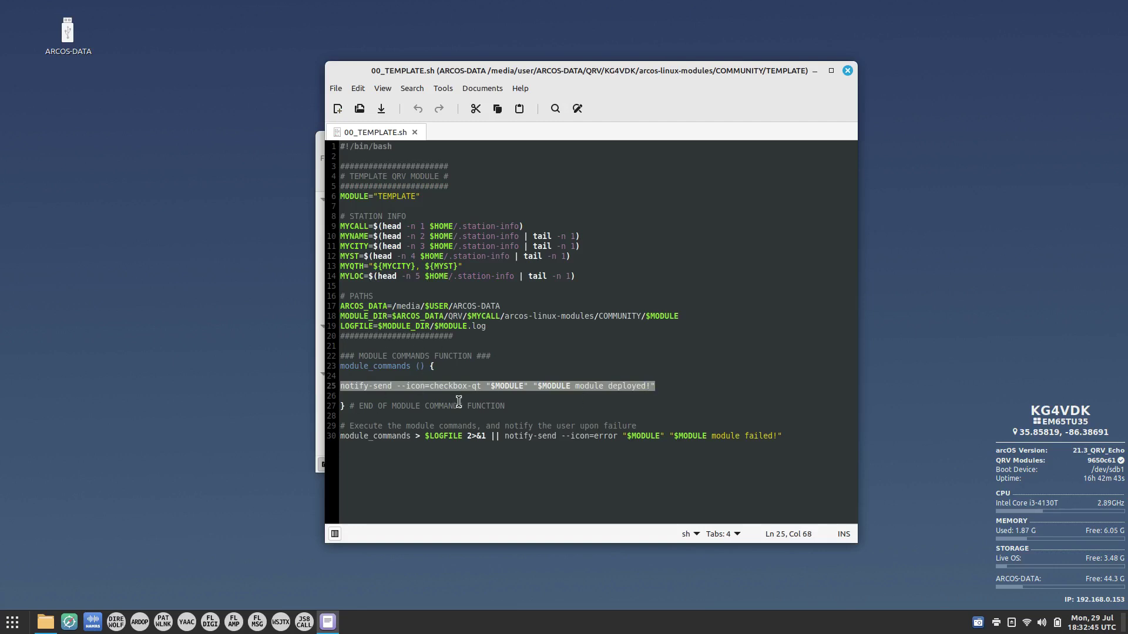
# Close the template script, open the LARGE-PRINT folder in COMMUNITY, and display the contents of 00_LARGE-PRINT.sh
pyautogui.click(846, 71)
pyautogui.click(525, 179)
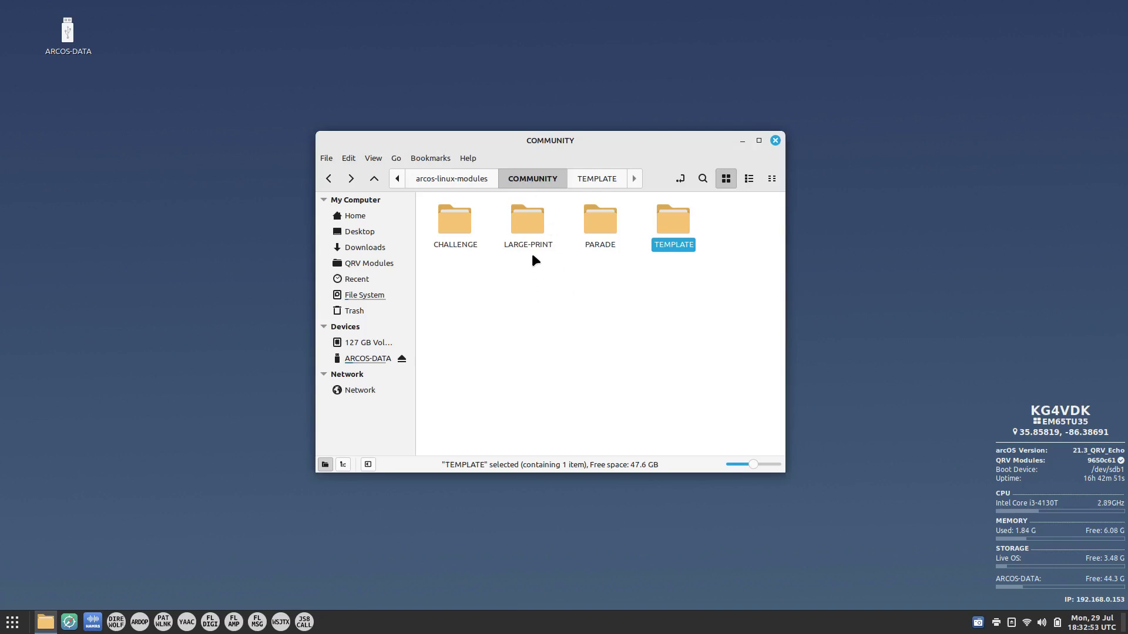
pyautogui.doubleClick(527, 222)
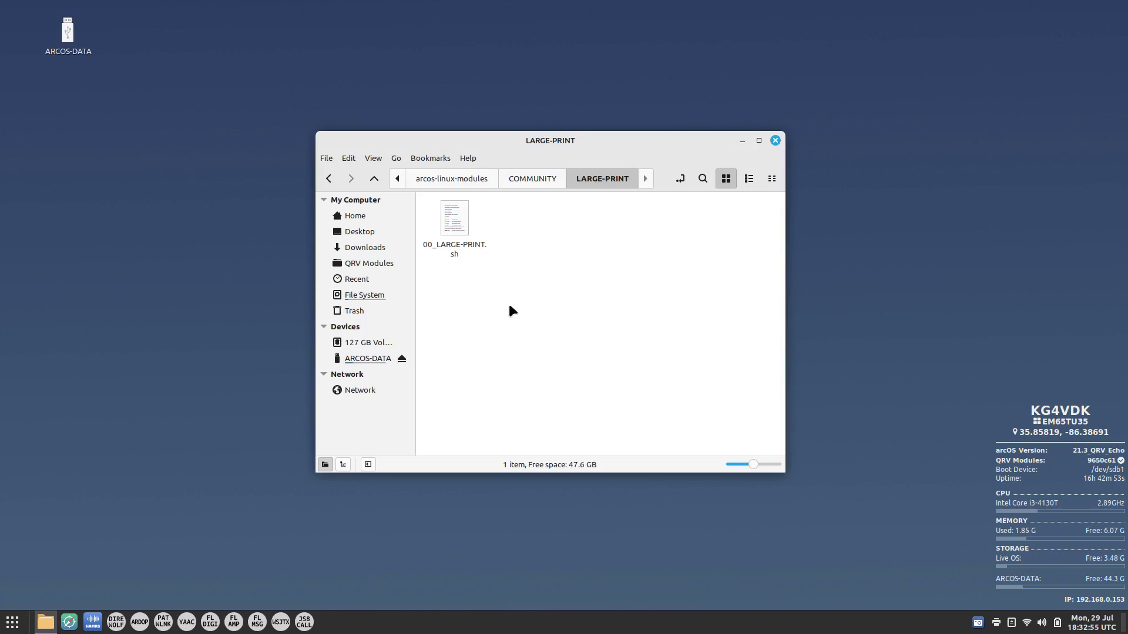
pyautogui.doubleClick(466, 233)
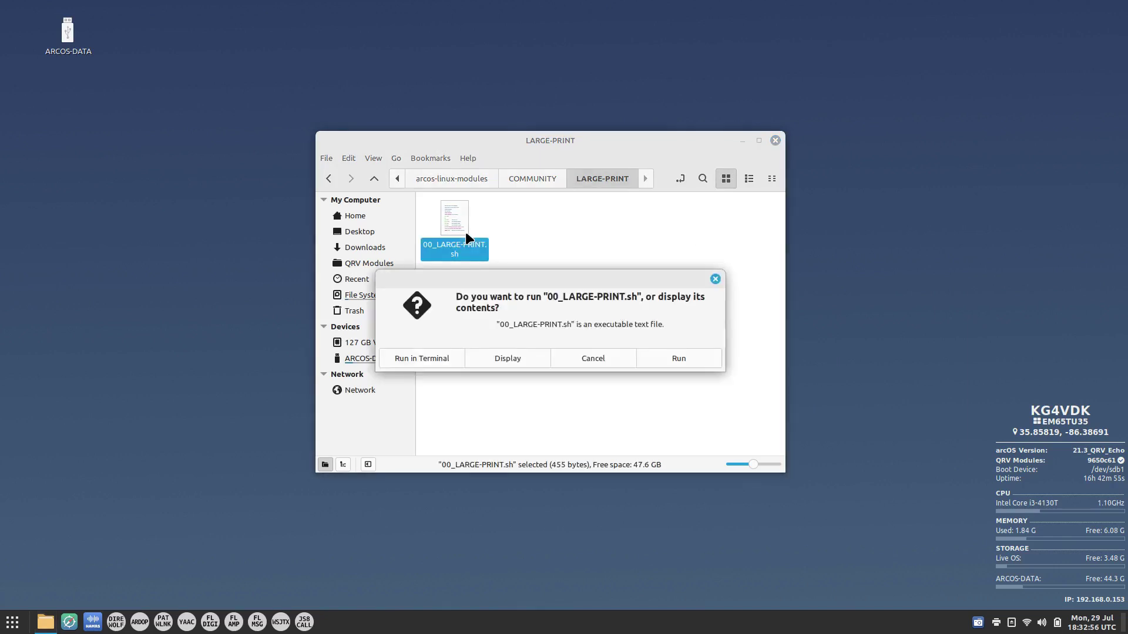
pyautogui.click(501, 357)
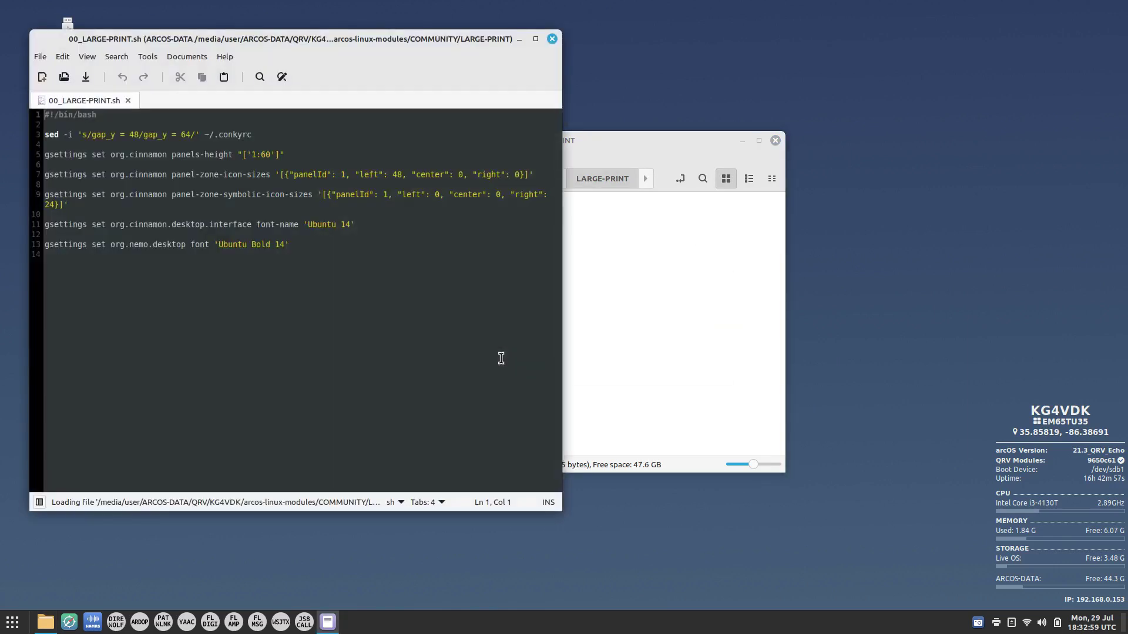
# Examine the sed line and each gsettings command in 00_LARGE-PRINT.sh by highlighting them one by one, and close the script
pyautogui.moveTo(44, 135); pyautogui.dragTo(269, 136)
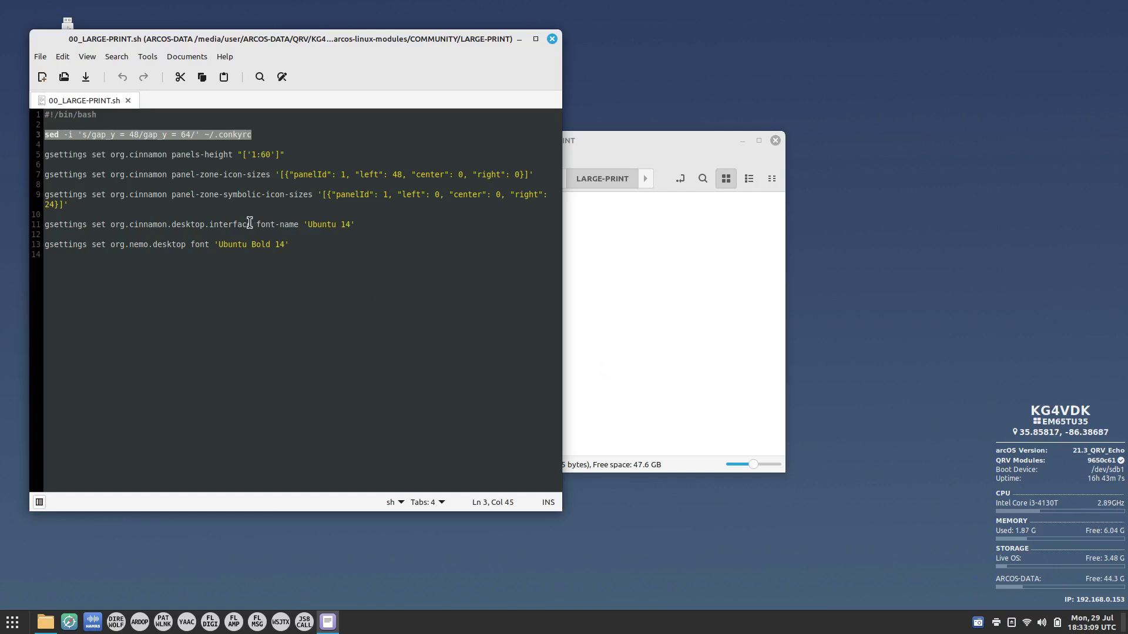
pyautogui.moveTo(45, 155); pyautogui.dragTo(281, 157)
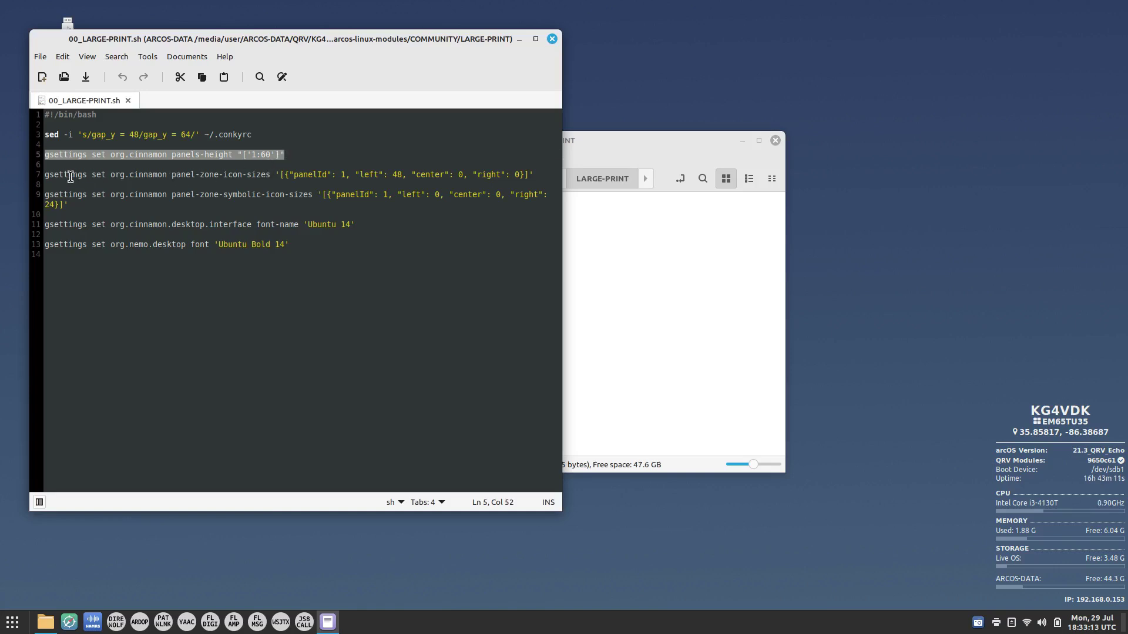
pyautogui.moveTo(45, 174); pyautogui.dragTo(532, 174)
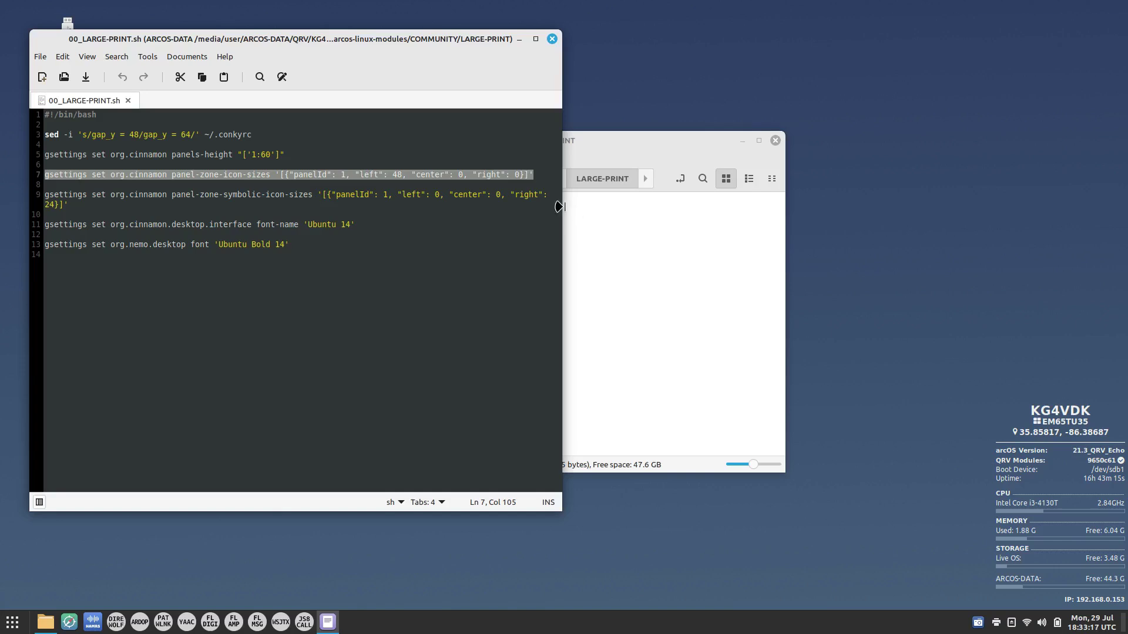
pyautogui.moveTo(545, 197); pyautogui.dragTo(44, 197)
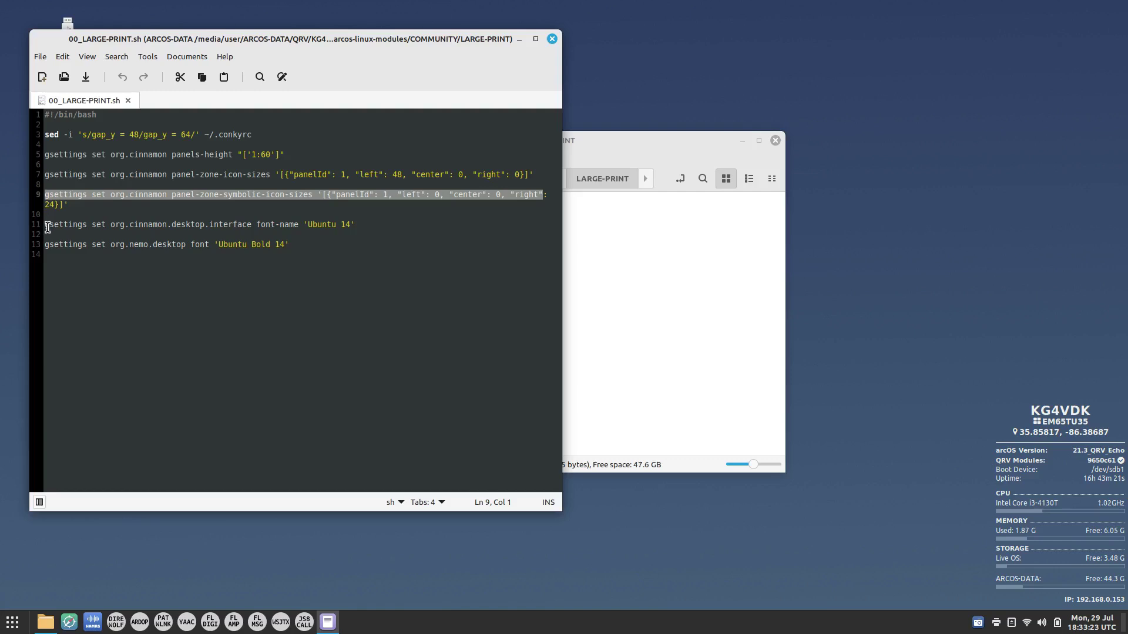
pyautogui.click(46, 226)
pyautogui.moveTo(46, 225); pyautogui.dragTo(364, 225)
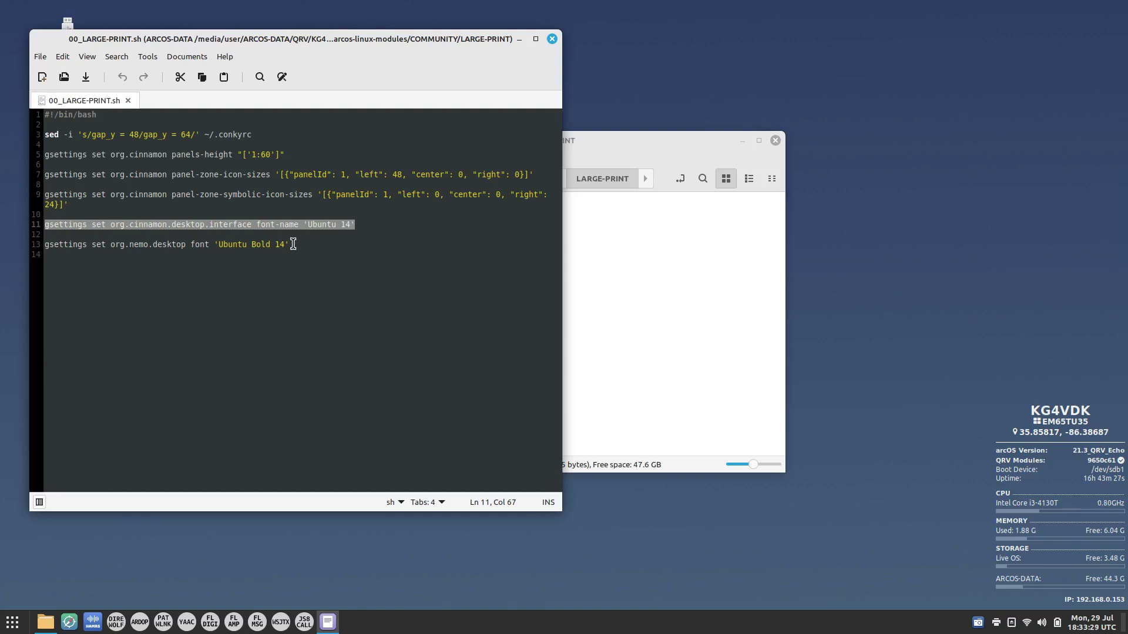
pyautogui.moveTo(290, 244); pyautogui.dragTo(3, 252)
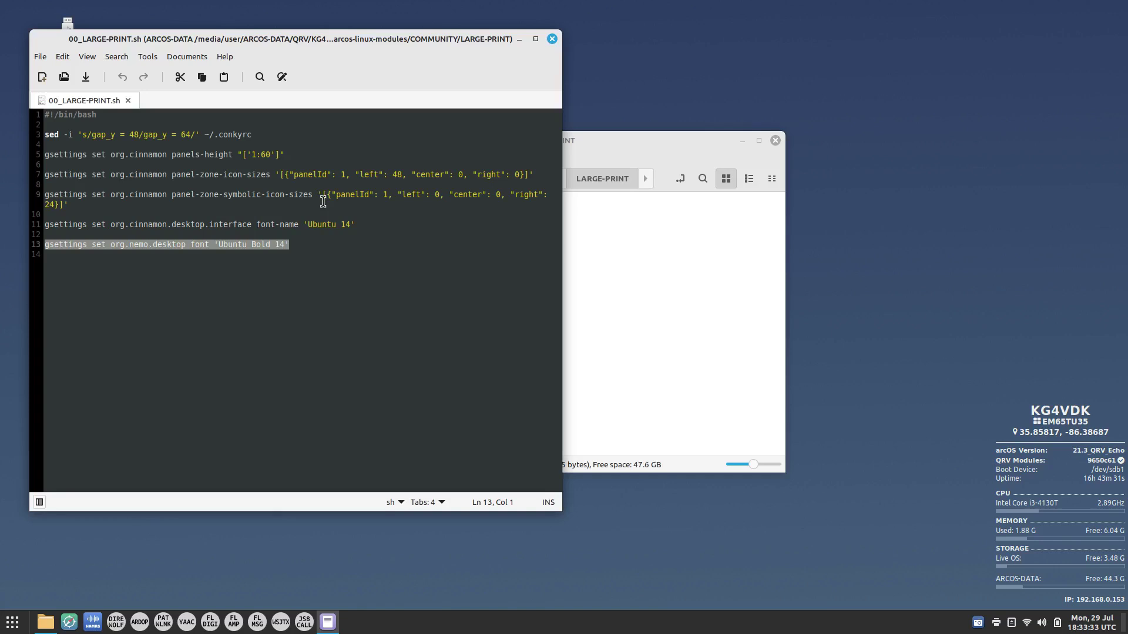
pyautogui.click(553, 39)
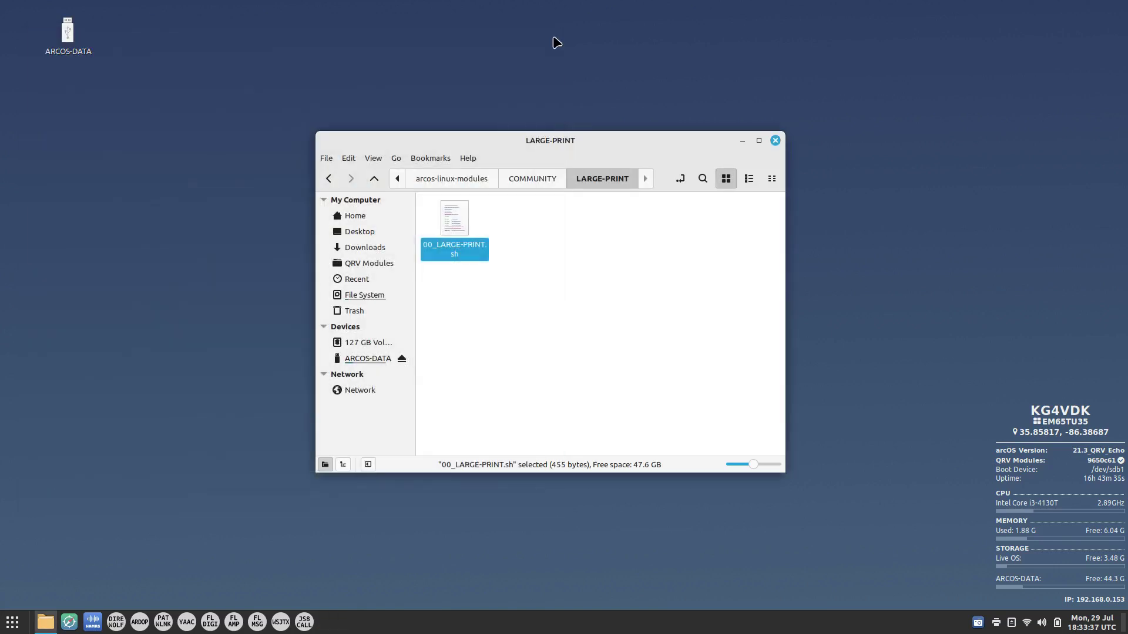
# Move 00_LARGE-PRINT.sh out of the LARGE-PRINT folder into its parent COMMUNITY folder, and select it there
pyautogui.click(534, 176)
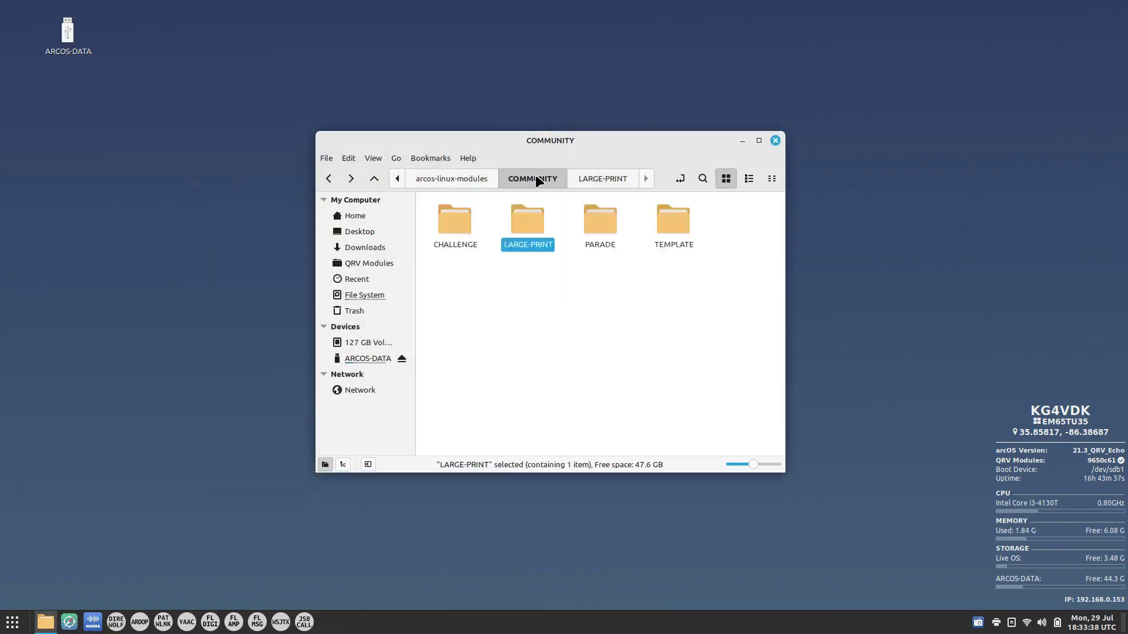
pyautogui.doubleClick(530, 218)
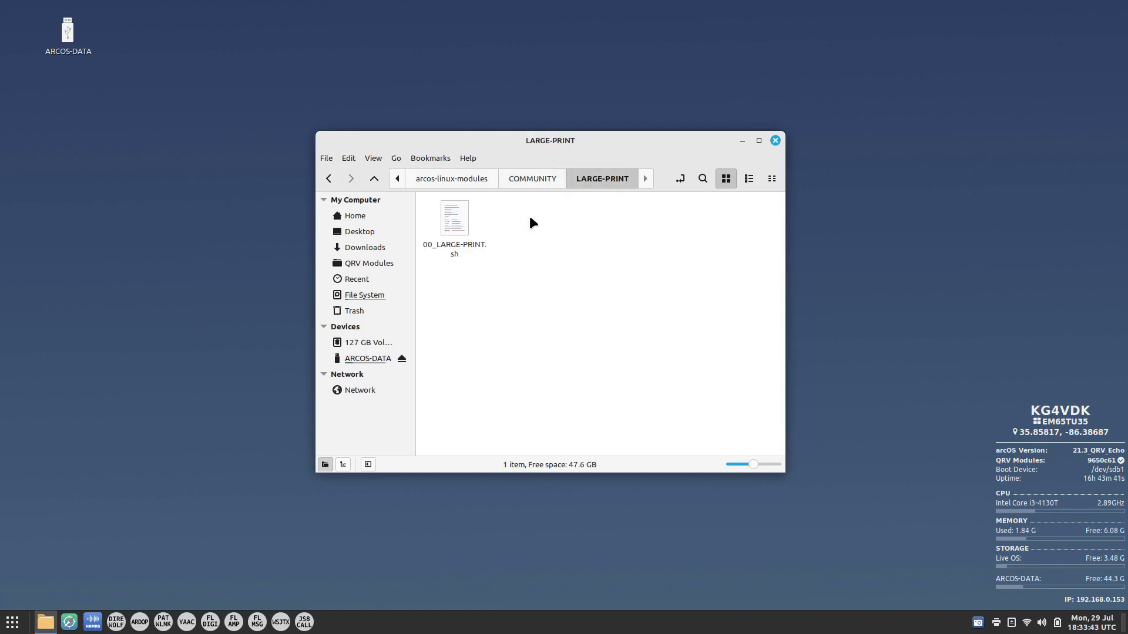
pyautogui.moveTo(453, 227); pyautogui.dragTo(524, 175)
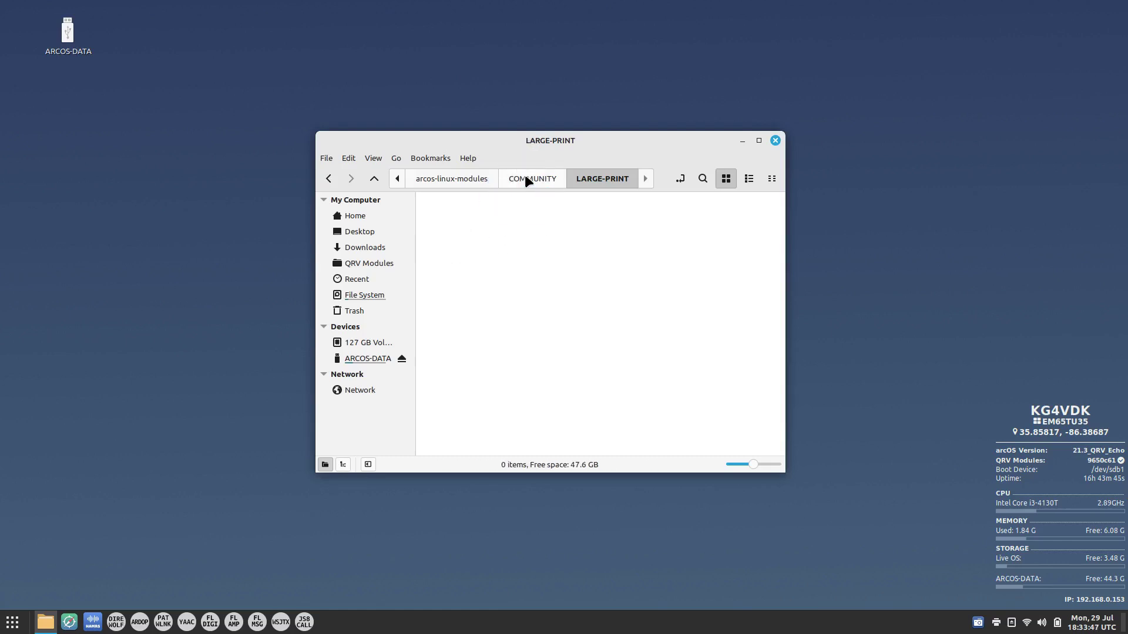
pyautogui.click(524, 178)
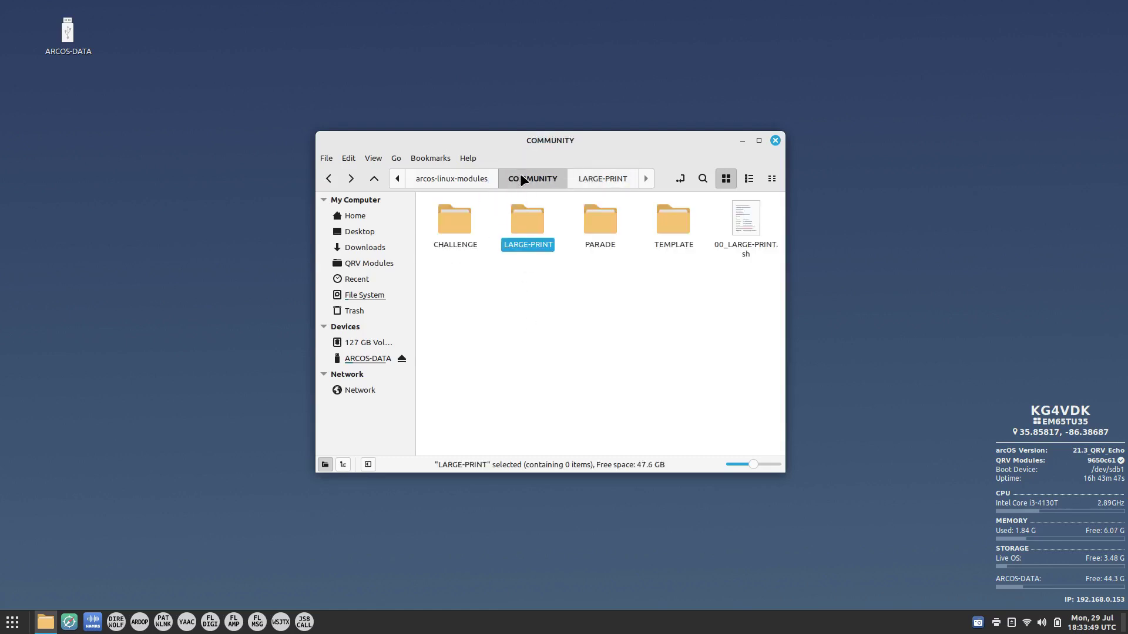
pyautogui.hotkey('ctrl', 'l')
pyautogui.click(679, 177)
pyautogui.click(741, 236)
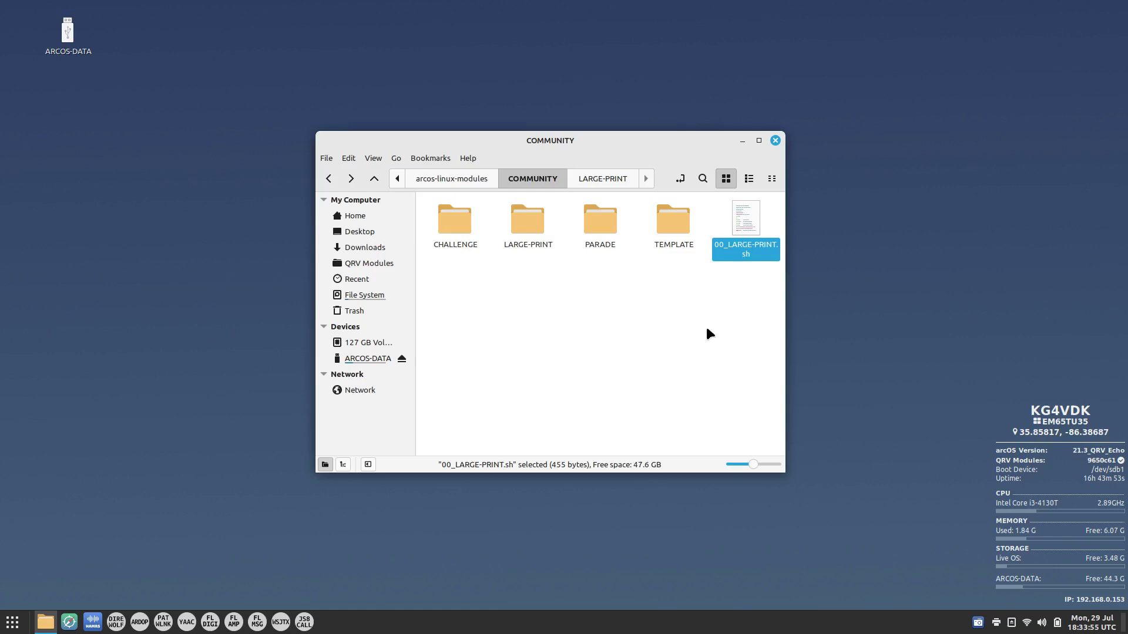
# Put 00_LARGE-PRINT.sh from COMMUNITY back into the LARGE-PRINT folder, and open that folder
pyautogui.moveTo(745, 220); pyautogui.dragTo(514, 211)
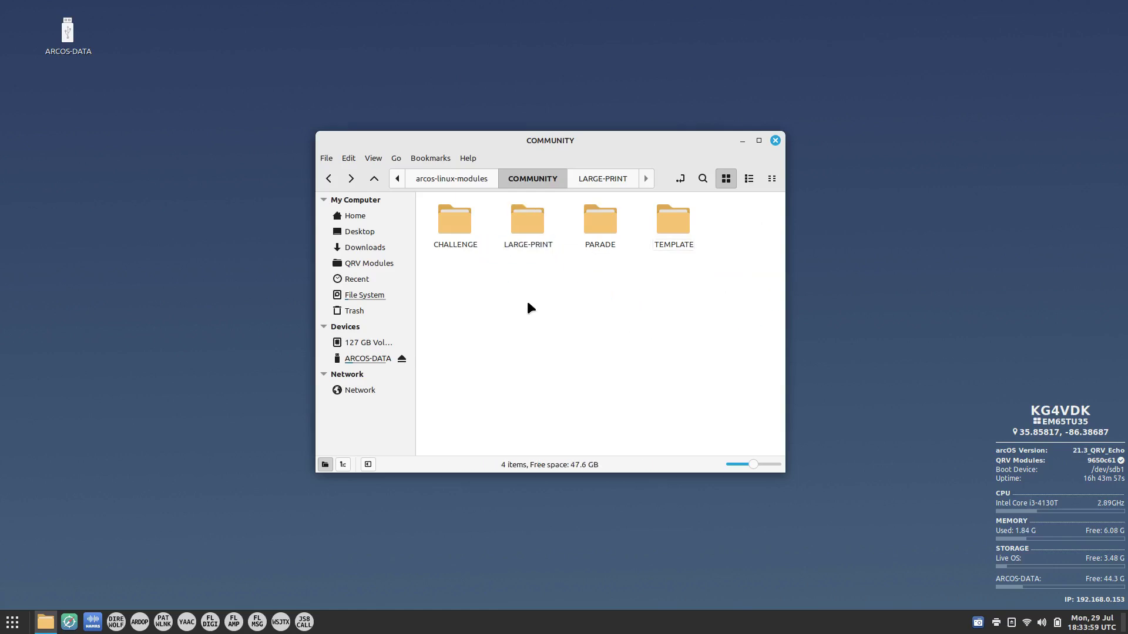
pyautogui.click(525, 227)
pyautogui.doubleClick(524, 227)
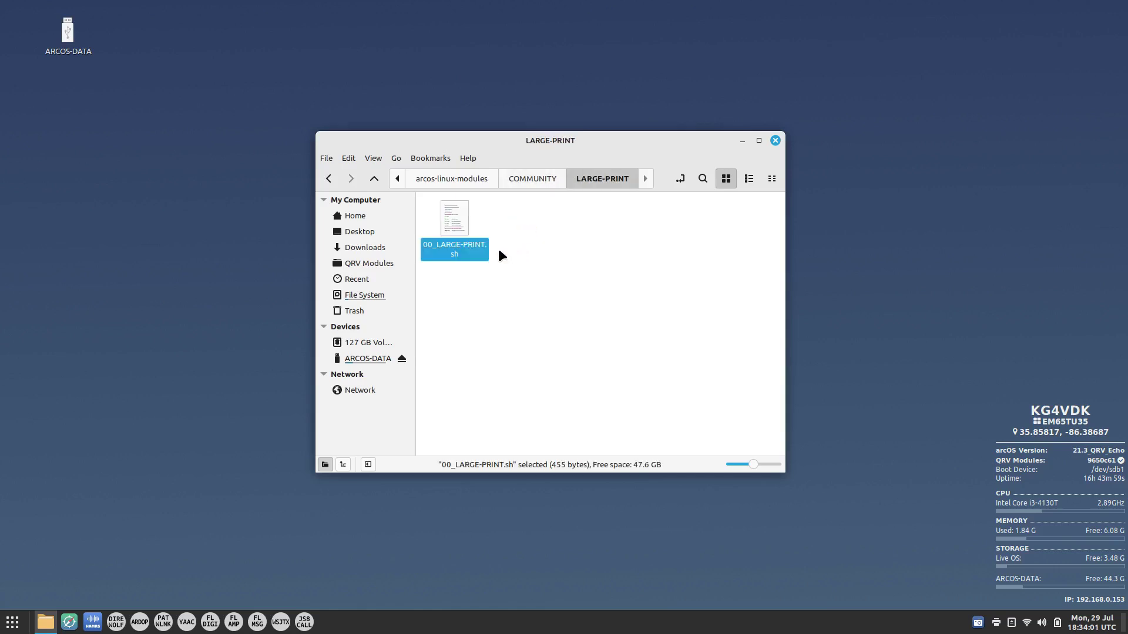
# Activate the large print module by moving 00_LARGE-PRINT.sh up into COMMUNITY, check its location there, and close the file window
pyautogui.moveTo(462, 232); pyautogui.dragTo(539, 180)
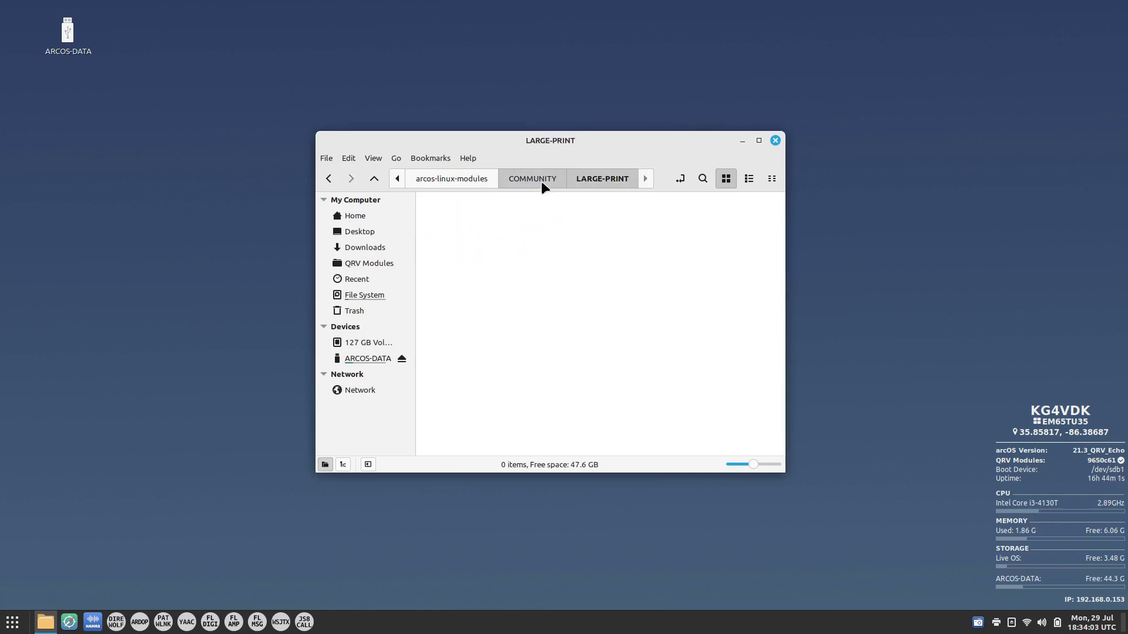
pyautogui.click(538, 178)
pyautogui.click(652, 280)
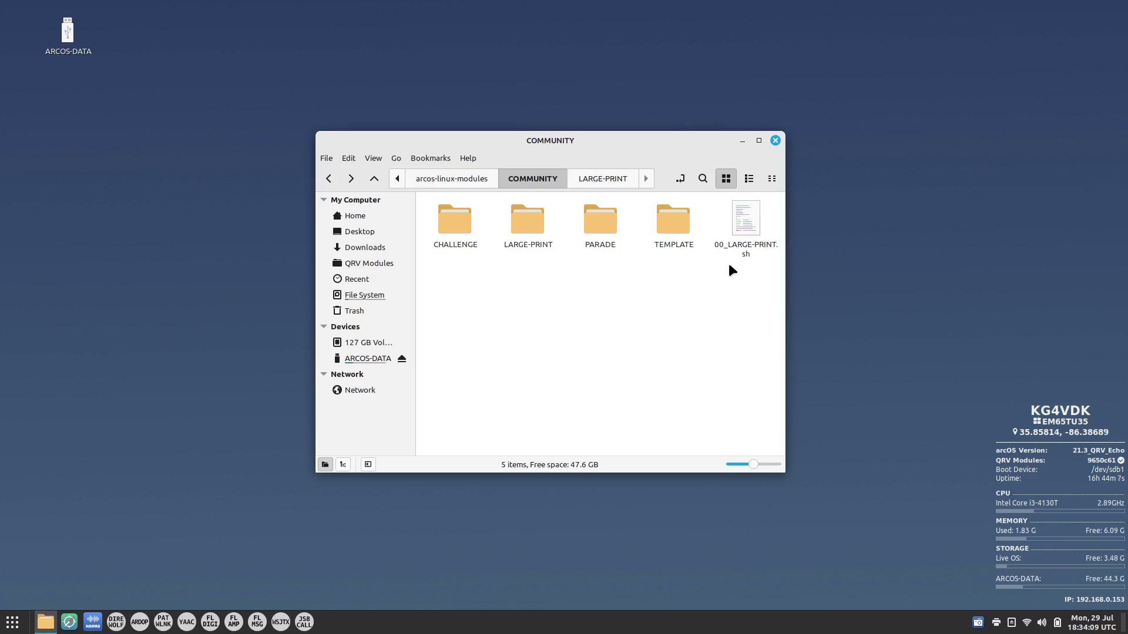
pyautogui.click(774, 141)
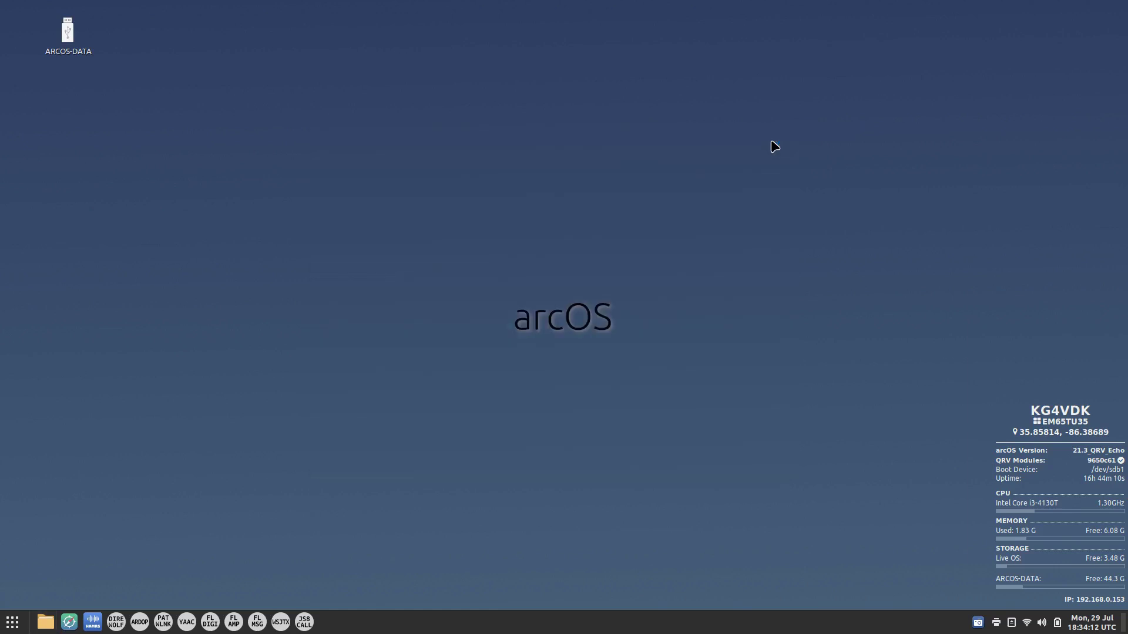
# Launch Station Setup and accept the existing station details so the modules run
pyautogui.click(11, 620)
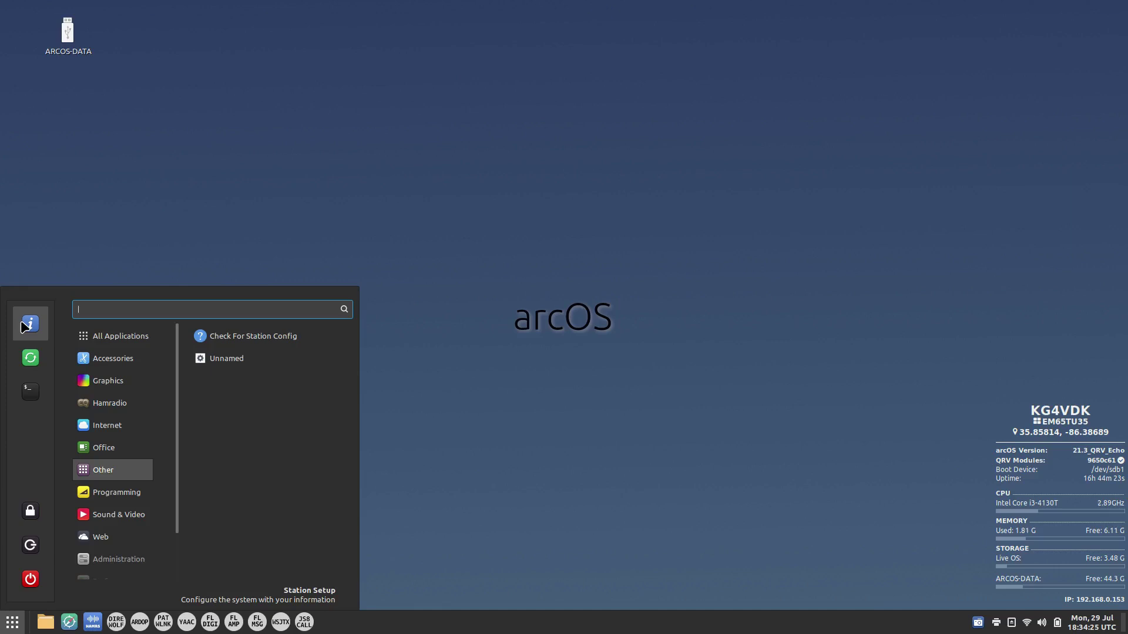
pyautogui.click(25, 327)
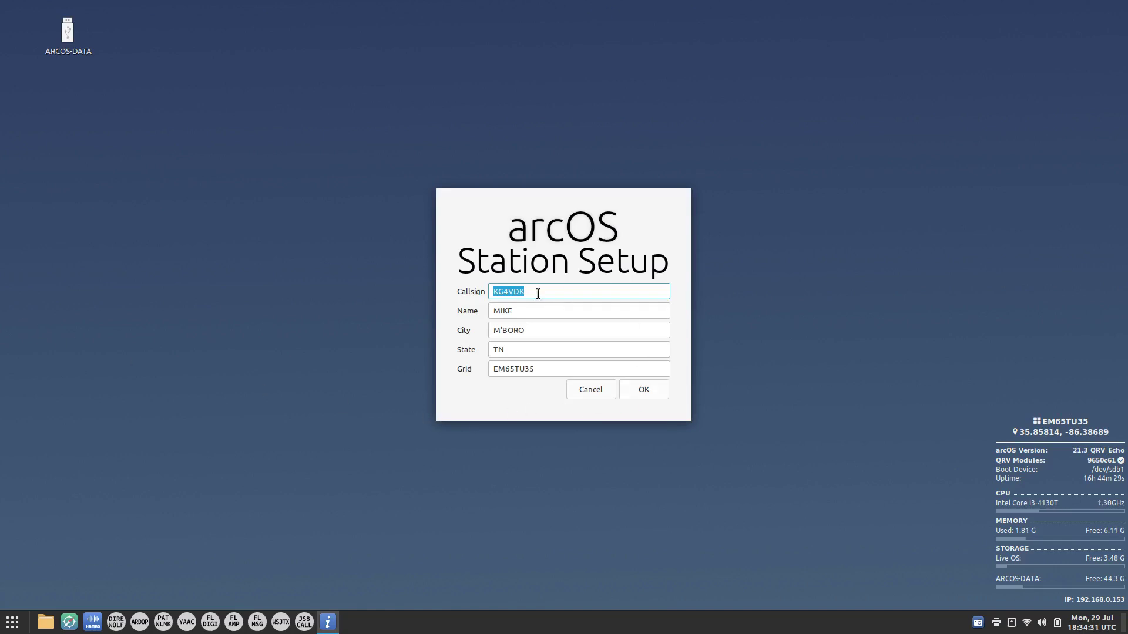
pyautogui.click(641, 390)
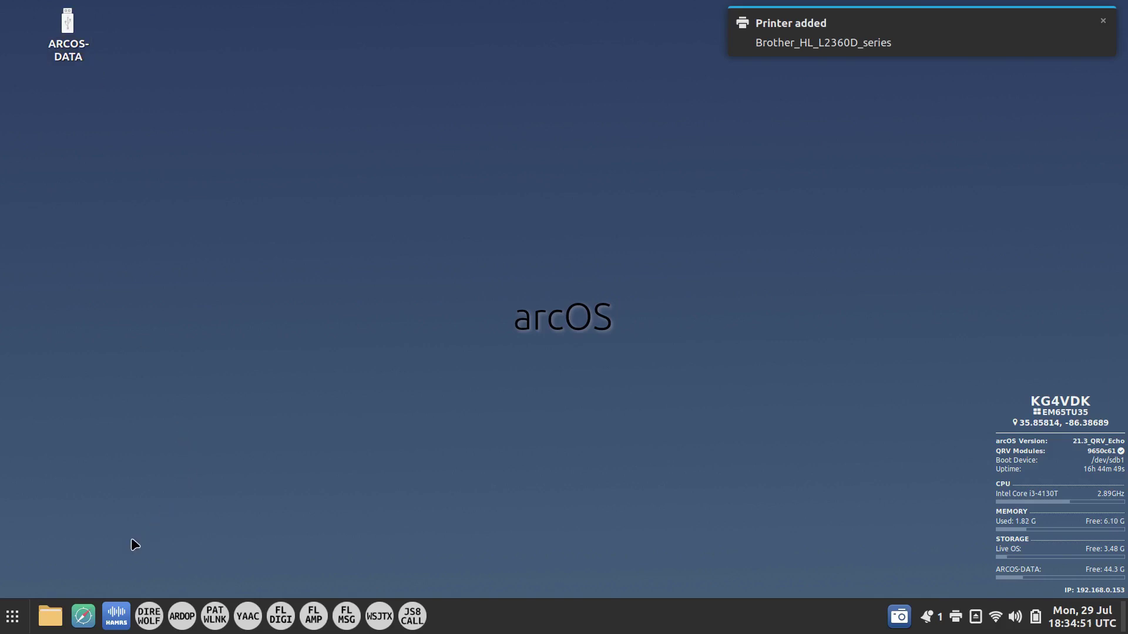
# Open the ARCOS-DATA drive, reposition its window towards the middle of the desktop, and open the callsign folder inside QRV
pyautogui.click(67, 56)
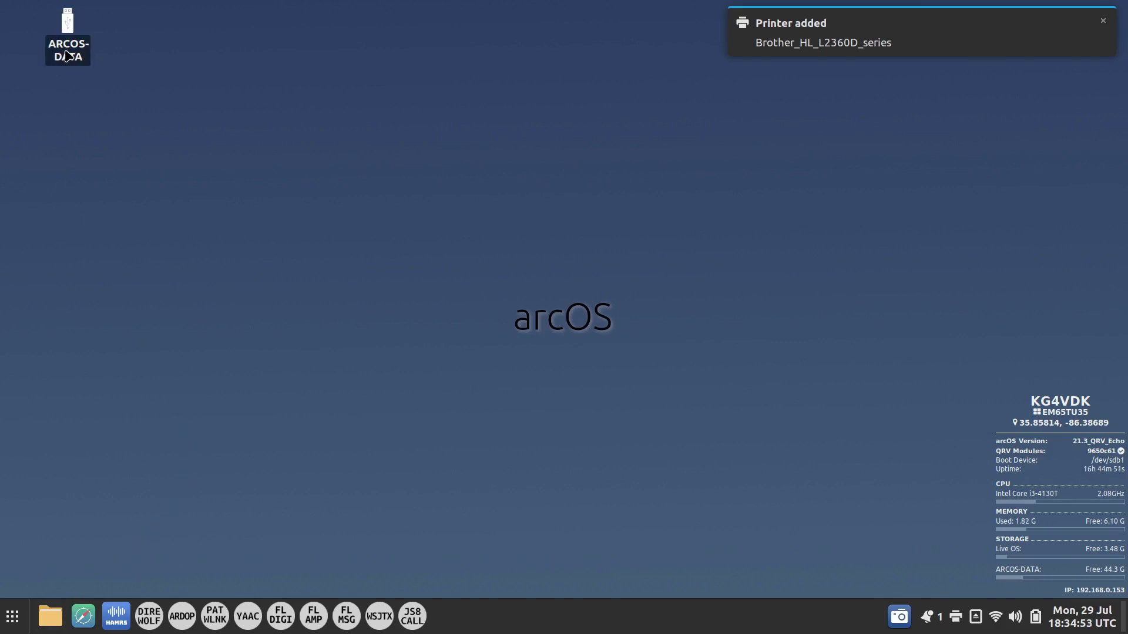
pyautogui.doubleClick(67, 56)
pyautogui.moveTo(240, 100); pyautogui.dragTo(520, 157)
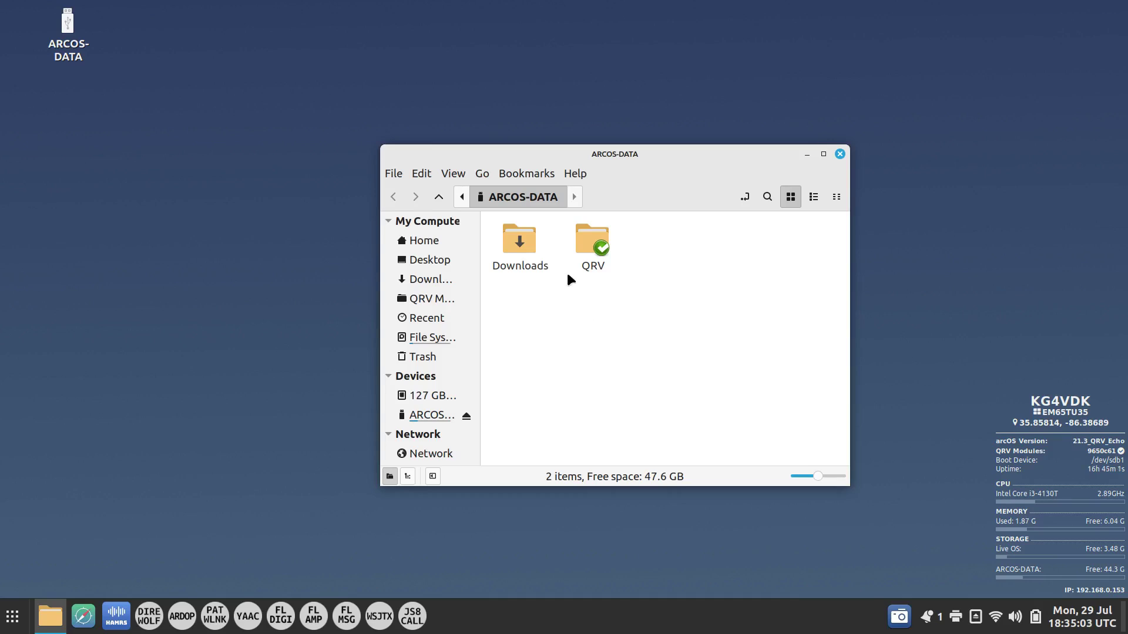
pyautogui.click(586, 244)
pyautogui.doubleClick(586, 244)
pyautogui.doubleClick(527, 243)
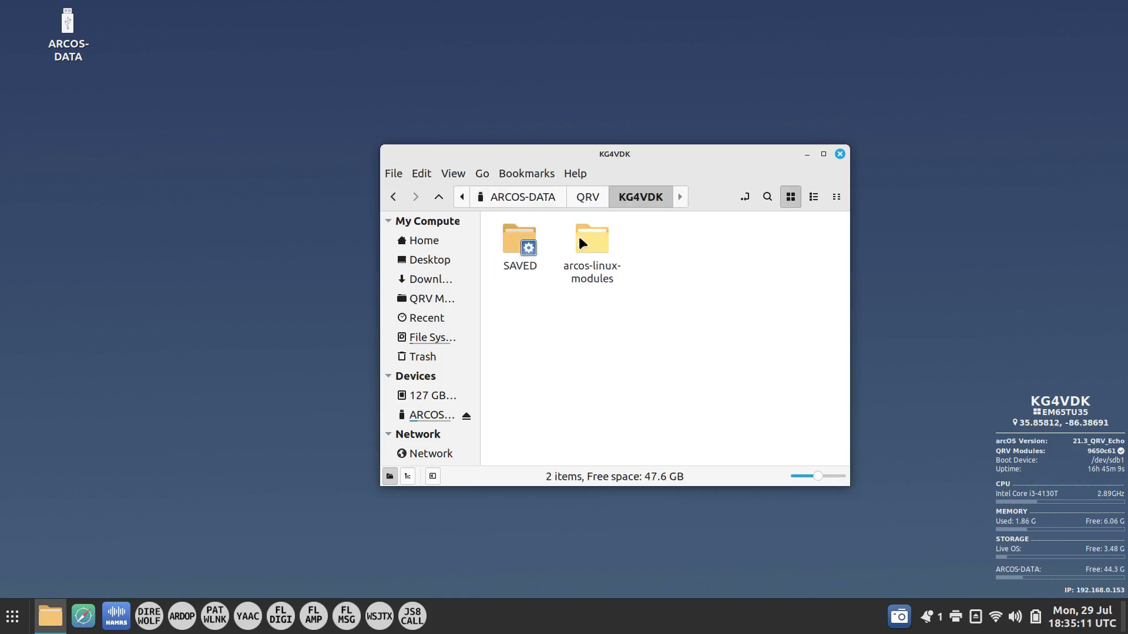
# Deactivate the large print module by moving 00_LARGE-PRINT.sh from arcos-linux-modules/COMMUNITY into the LARGE-PRINT folder, and close the file window
pyautogui.doubleClick(580, 236)
pyautogui.doubleClick(528, 243)
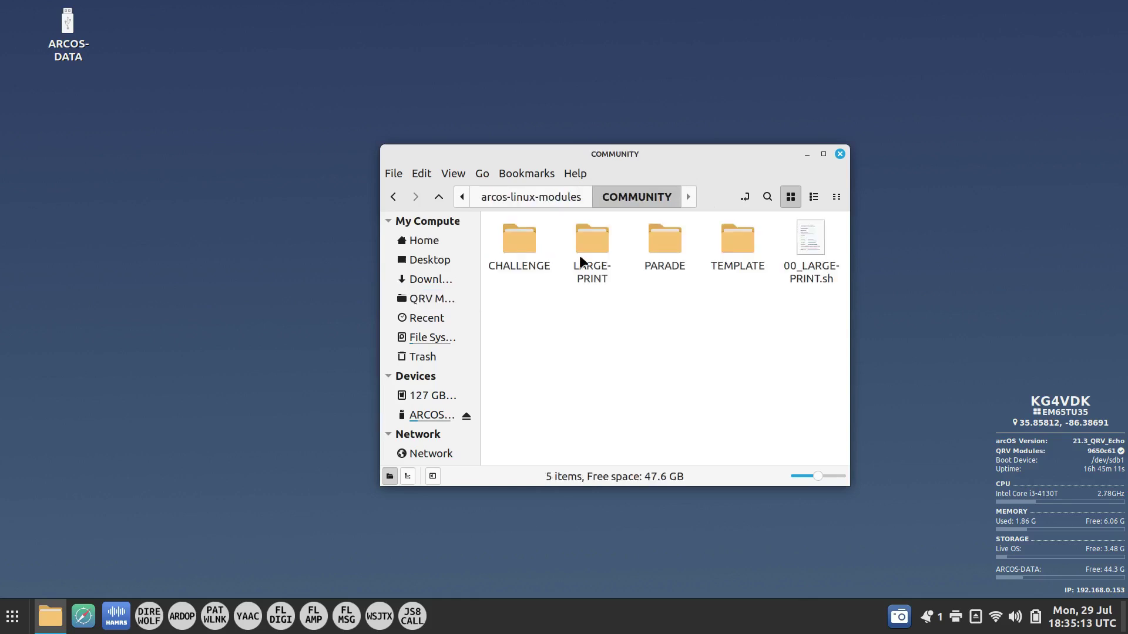
pyautogui.moveTo(782, 243); pyautogui.dragTo(594, 236)
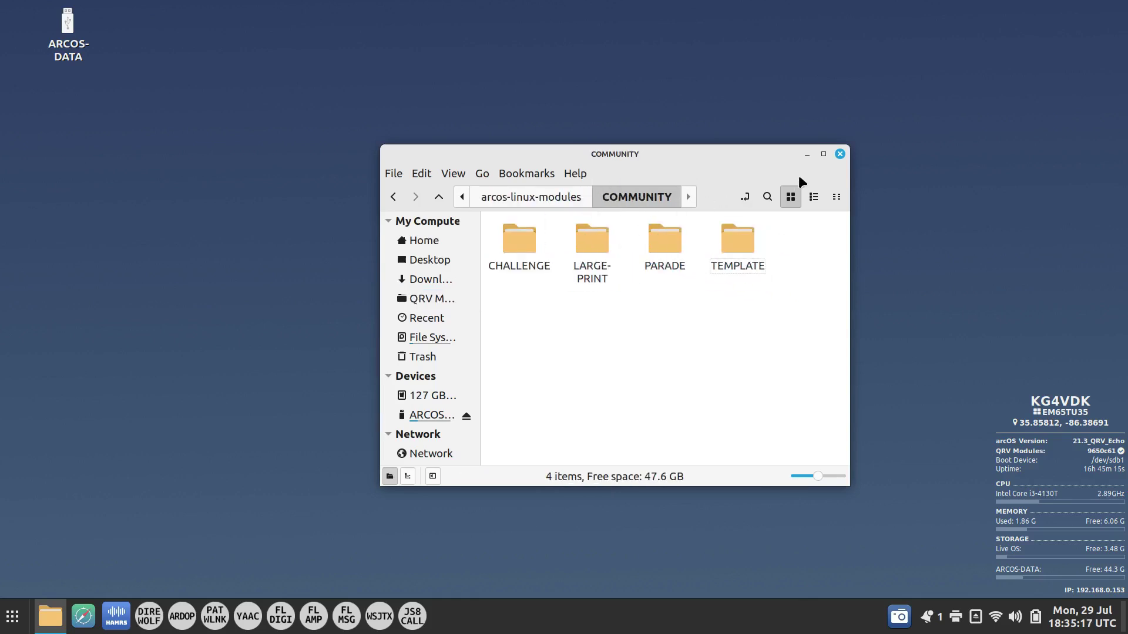
pyautogui.click(840, 154)
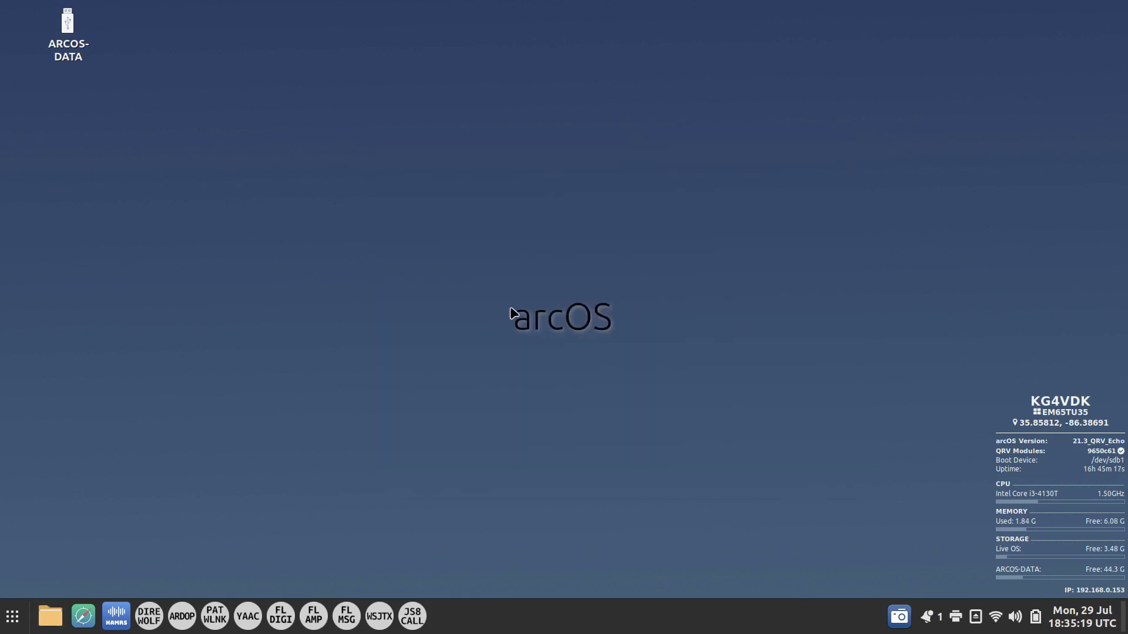